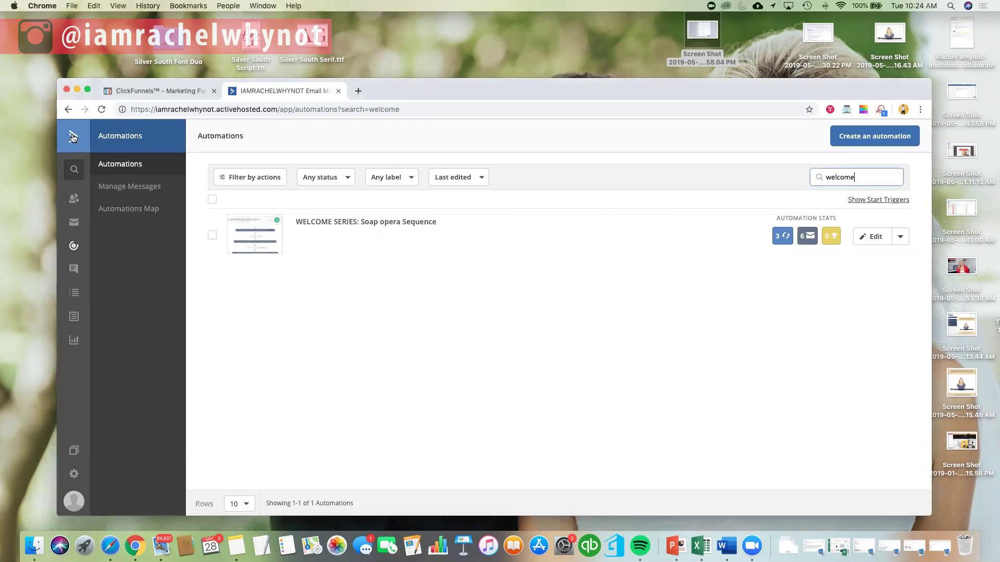
{"action": "left_click", "coordinate": [75, 249]}
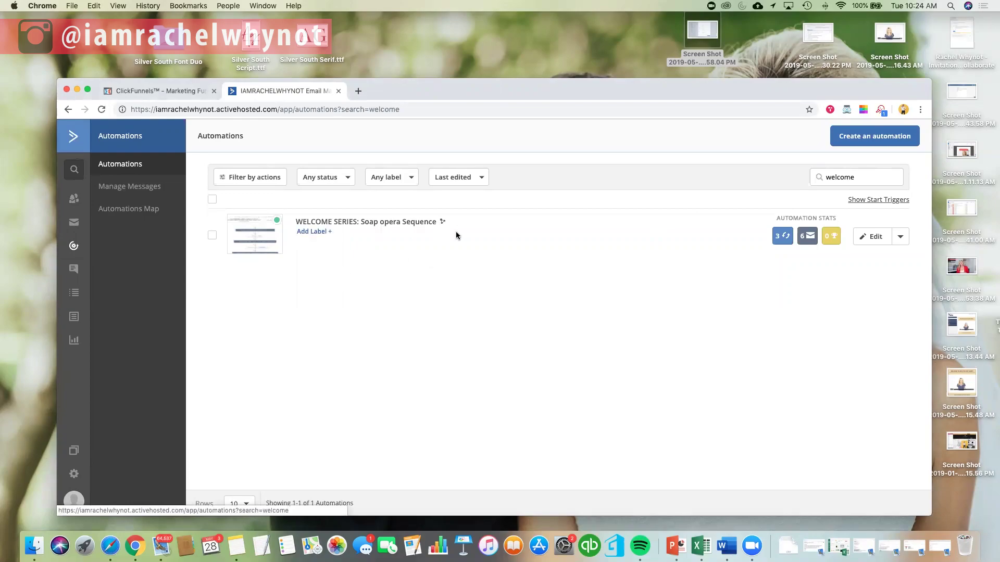
Clear the automation search and search for 'welcome'.
{"action": "left_click", "coordinate": [864, 177]}
{"action": "key", "text": "BackSpace"}
{"action": "key", "text": "BackSpace"}
{"action": "key", "text": "BackSpace"}
{"action": "key", "text": "BackSpace"}
{"action": "key", "text": "BackSpace"}
{"action": "key", "text": "BackSpace"}
{"action": "key", "text": "BackSpace"}
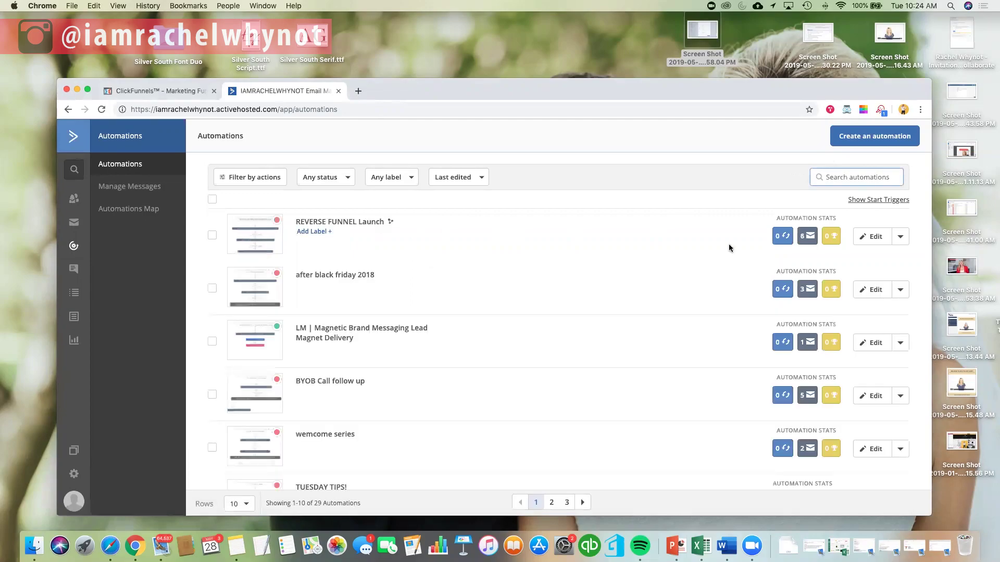
{"action": "type", "text": "welcome"}
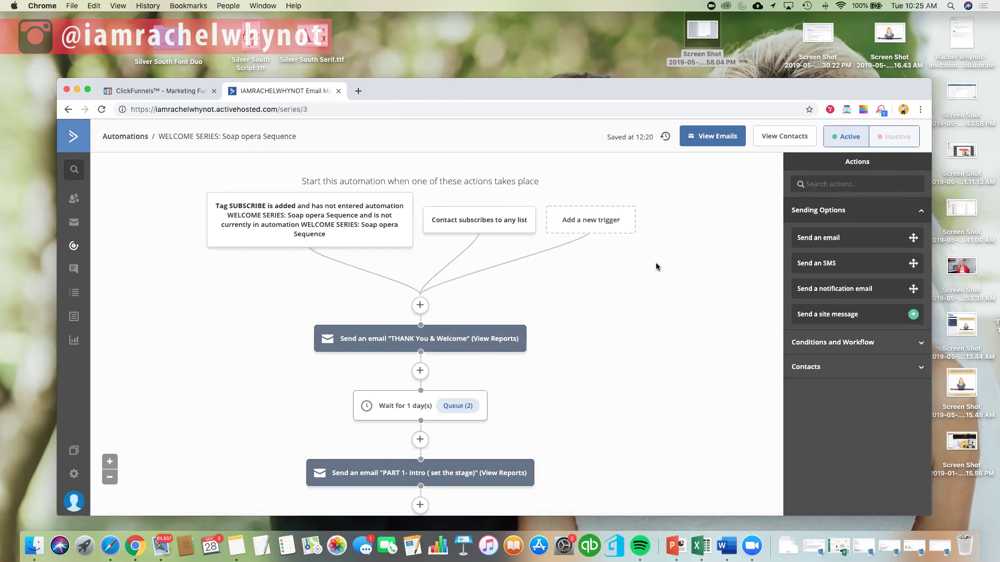
{"action": "scroll", "coordinate": [655, 262], "scroll_direction": "down", "scroll_amount": 3}
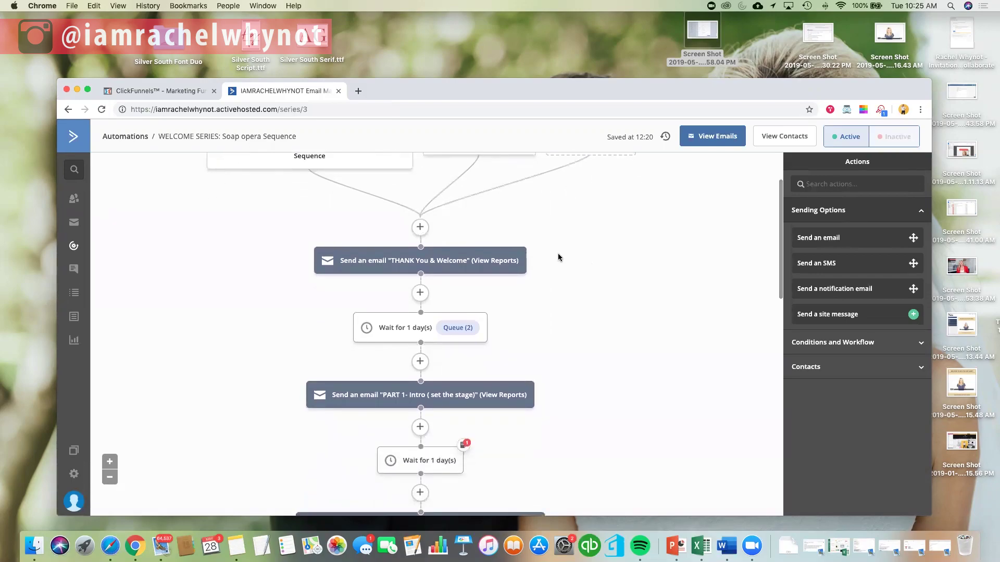
{"action": "scroll", "coordinate": [568, 383], "scroll_direction": "up", "scroll_amount": 1}
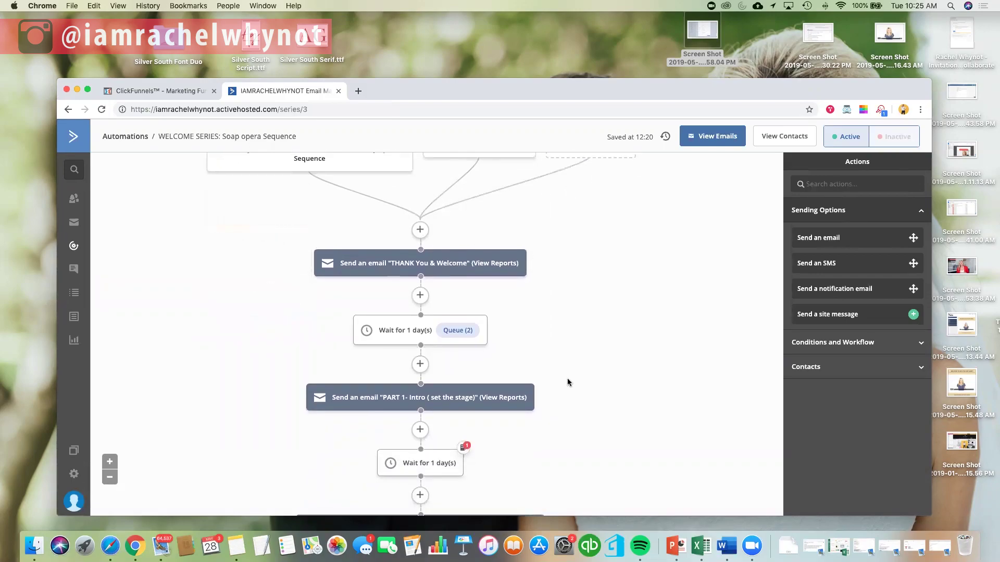
{"action": "scroll", "coordinate": [660, 363], "scroll_direction": "down", "scroll_amount": 1}
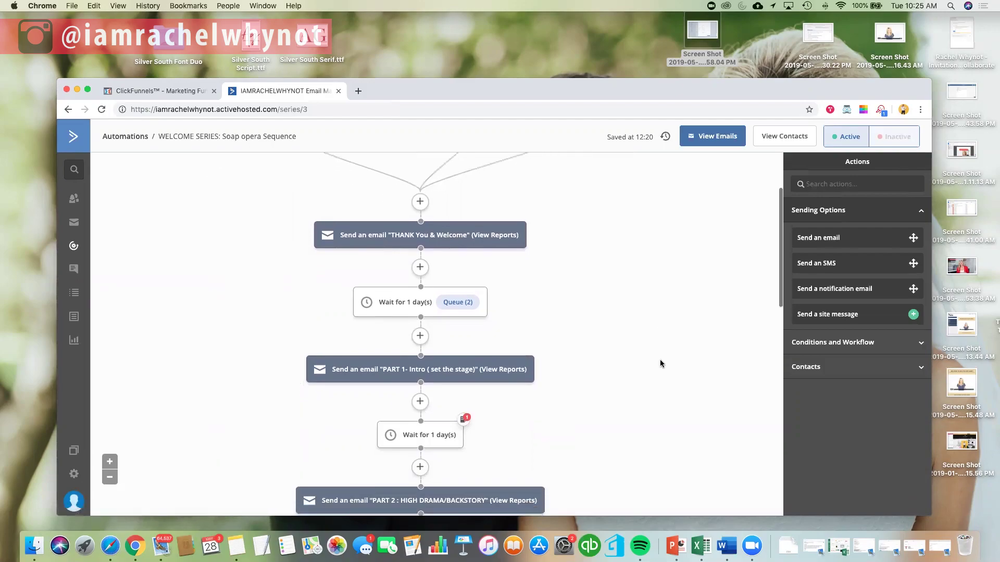
{"action": "scroll", "coordinate": [660, 364], "scroll_direction": "down", "scroll_amount": 1}
{"action": "mouse_move", "coordinate": [526, 346]}
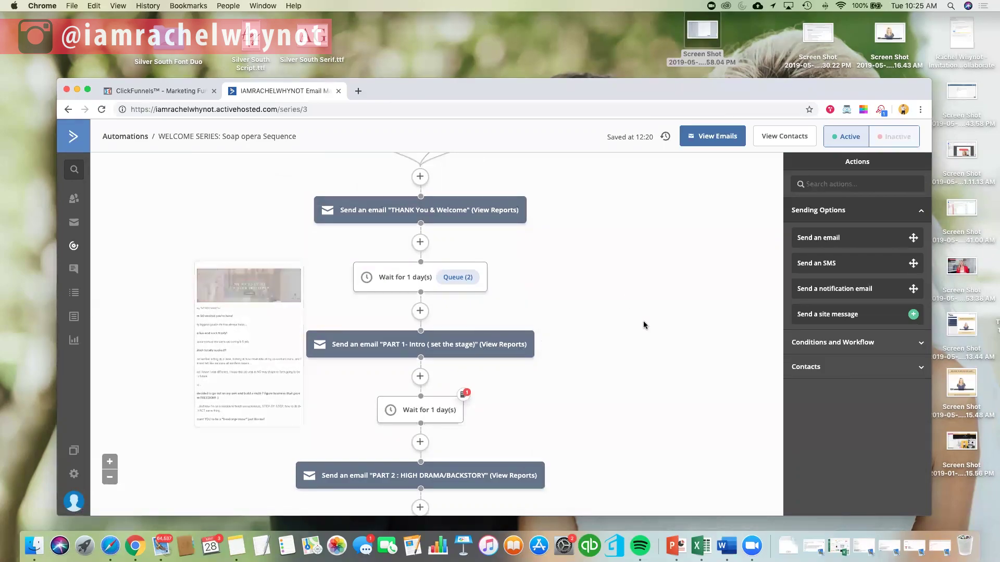
{"action": "scroll", "coordinate": [644, 324], "scroll_direction": "down", "scroll_amount": 1}
{"action": "scroll", "coordinate": [644, 324], "scroll_direction": "up", "scroll_amount": 2}
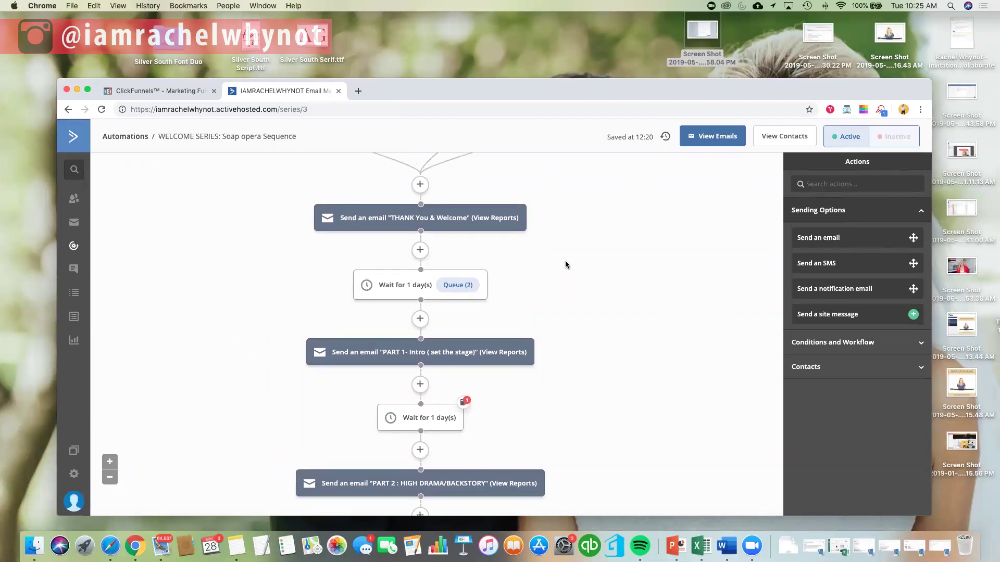
{"action": "scroll", "coordinate": [632, 283], "scroll_direction": "up", "scroll_amount": 4}
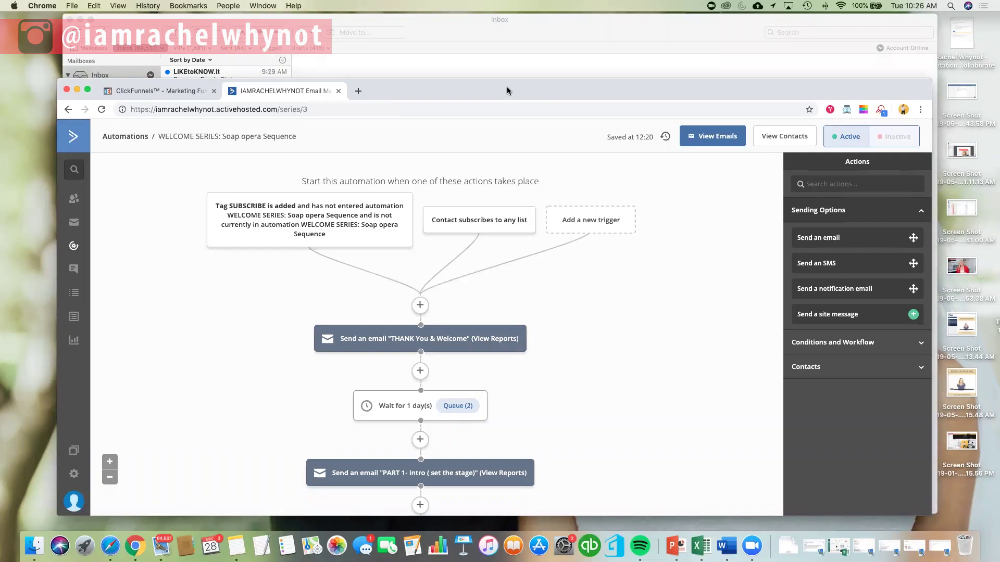
{"action": "left_click_drag", "start_coordinate": [507, 91], "coordinate": [512, 58]}
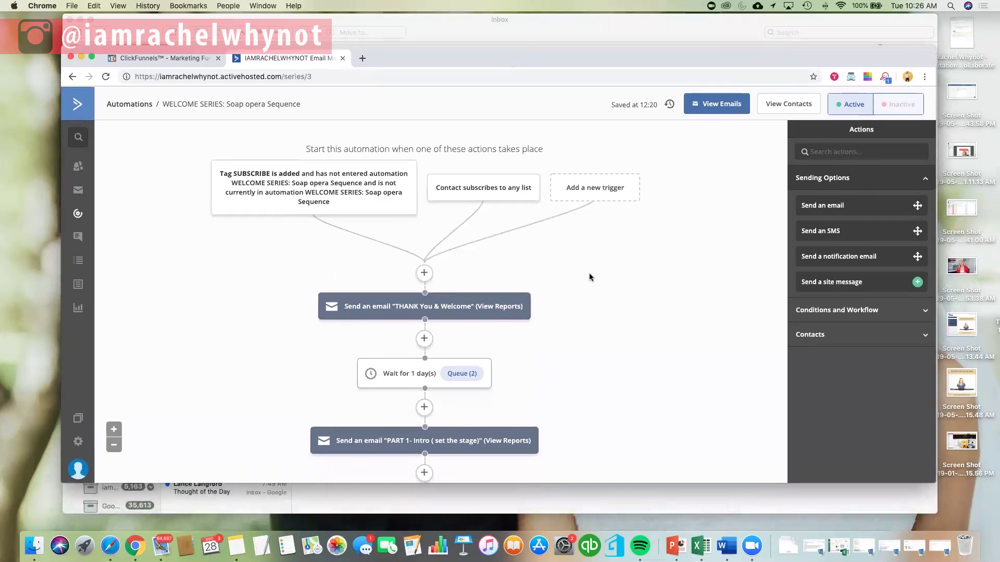
{"action": "scroll", "coordinate": [649, 329], "scroll_direction": "down", "scroll_amount": 10}
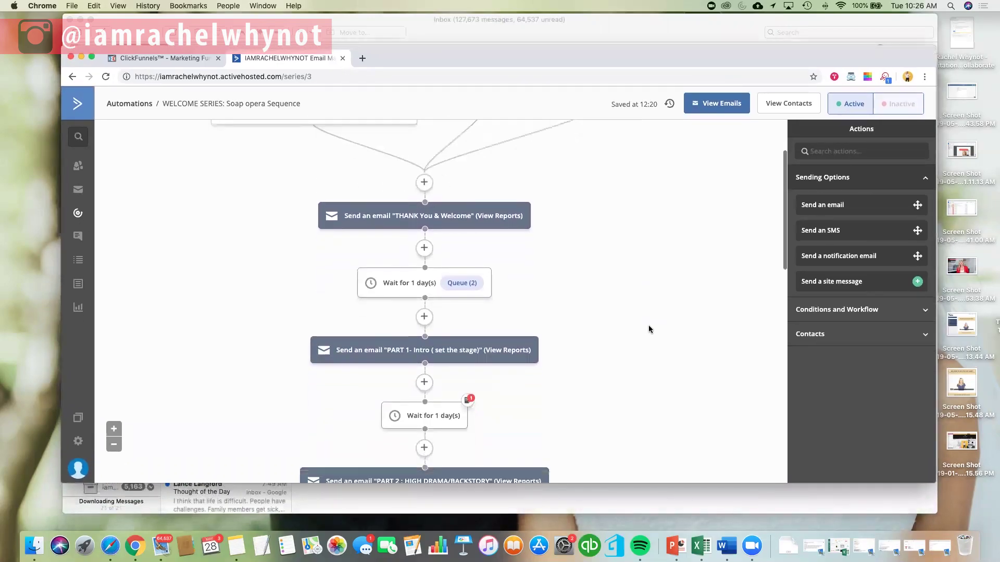
{"action": "scroll", "coordinate": [649, 328], "scroll_direction": "down", "scroll_amount": 1}
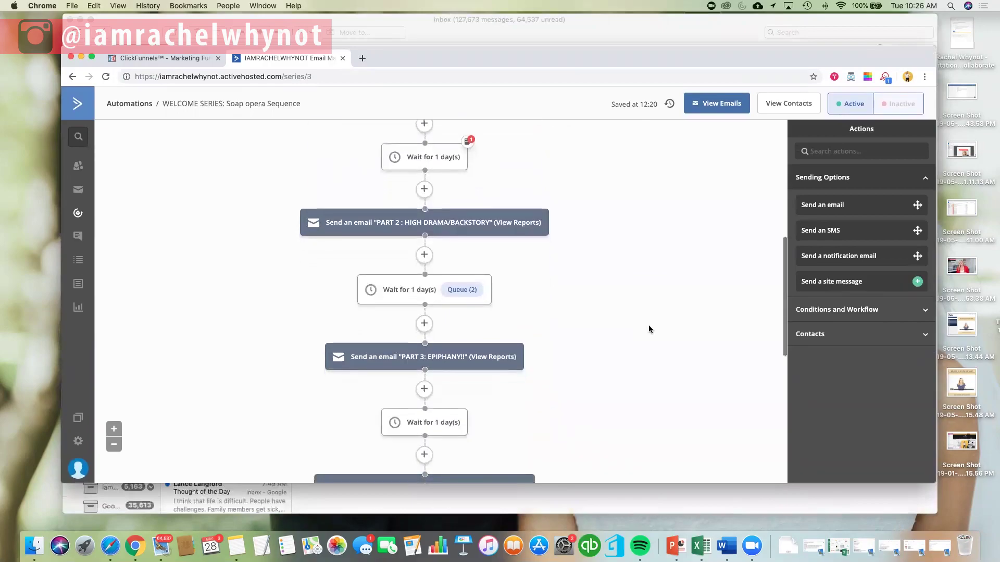
{"action": "scroll", "coordinate": [649, 328], "scroll_direction": "down", "scroll_amount": 3}
{"action": "scroll", "coordinate": [649, 329], "scroll_direction": "down", "scroll_amount": 7}
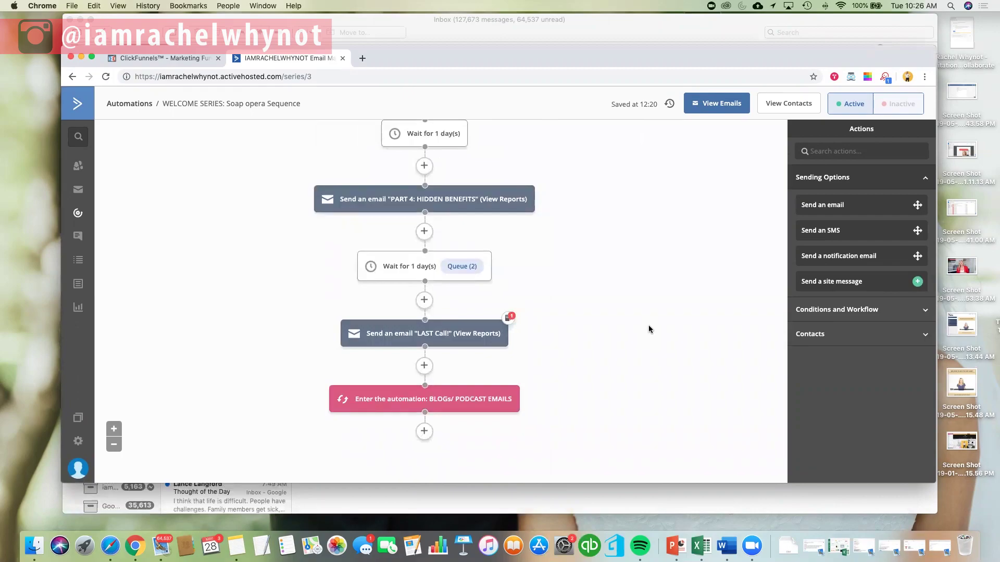
{"action": "scroll", "coordinate": [648, 328], "scroll_direction": "down", "scroll_amount": 2}
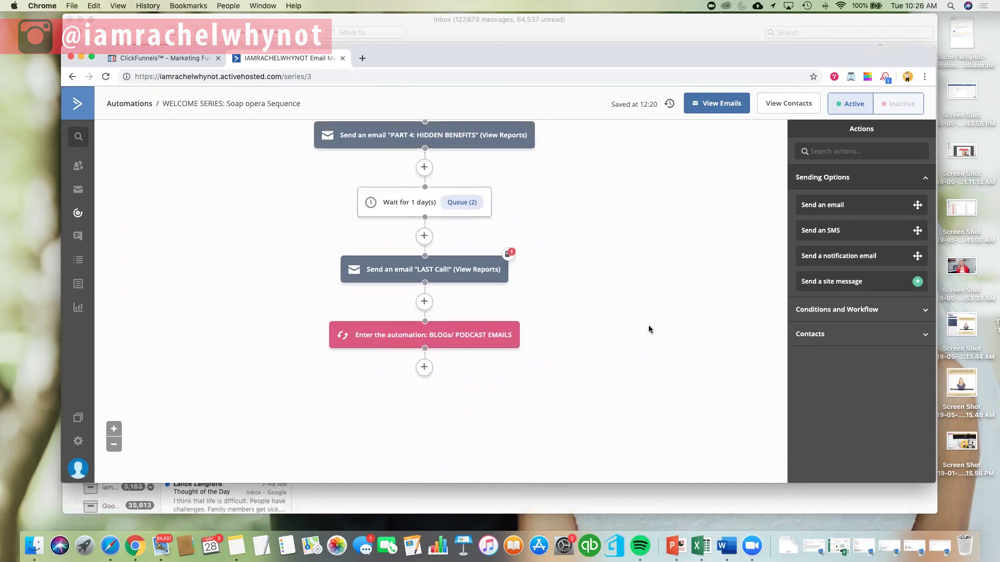
{"action": "scroll", "coordinate": [648, 329], "scroll_direction": "up", "scroll_amount": 12}
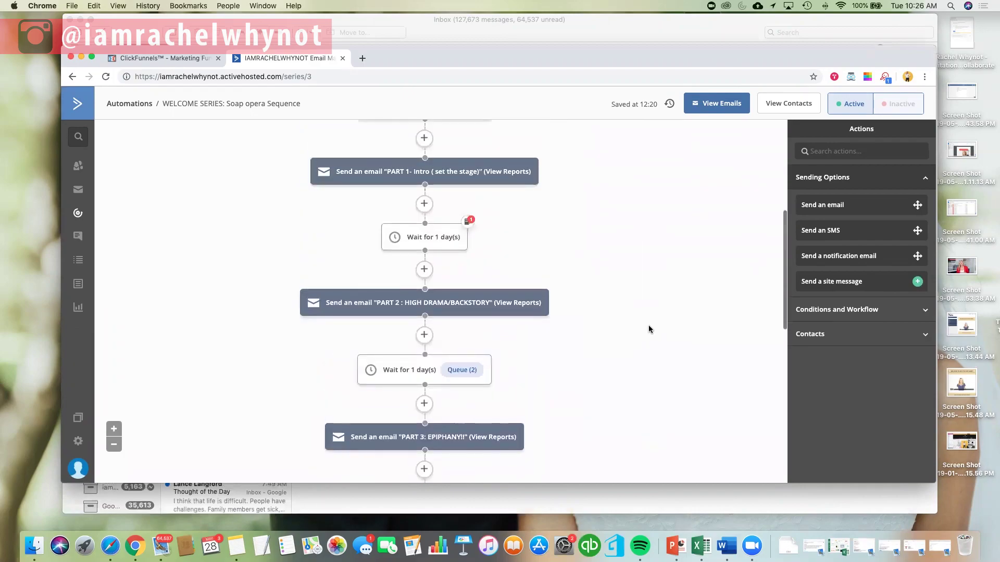
{"action": "scroll", "coordinate": [648, 325], "scroll_direction": "up", "scroll_amount": 3}
{"action": "scroll", "coordinate": [677, 270], "scroll_direction": "down", "scroll_amount": 1}
{"action": "scroll", "coordinate": [679, 274], "scroll_direction": "up", "scroll_amount": 1}
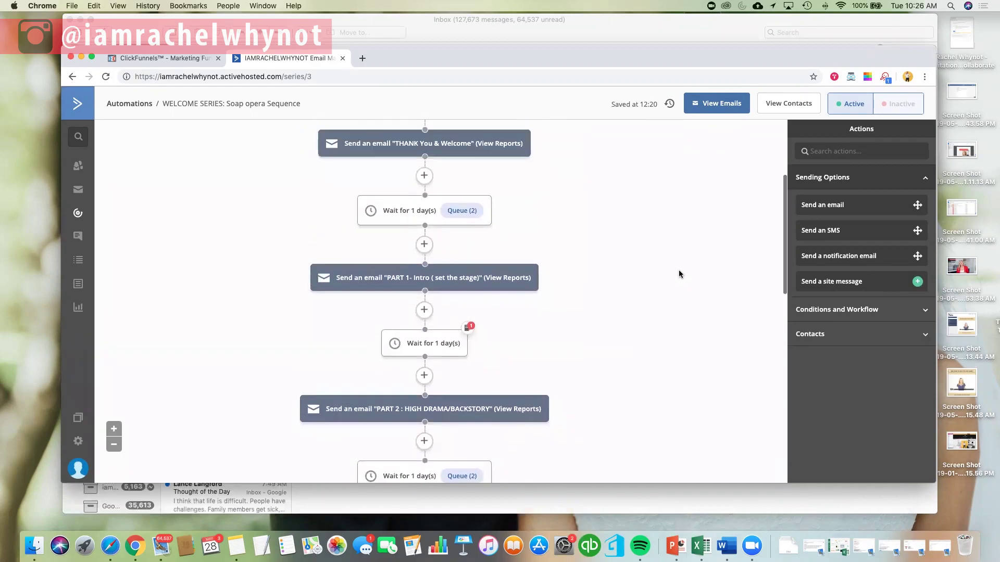
{"action": "scroll", "coordinate": [679, 274], "scroll_direction": "up", "scroll_amount": 2}
{"action": "scroll", "coordinate": [580, 261], "scroll_direction": "up", "scroll_amount": 1}
{"action": "scroll", "coordinate": [582, 259], "scroll_direction": "down", "scroll_amount": 1}
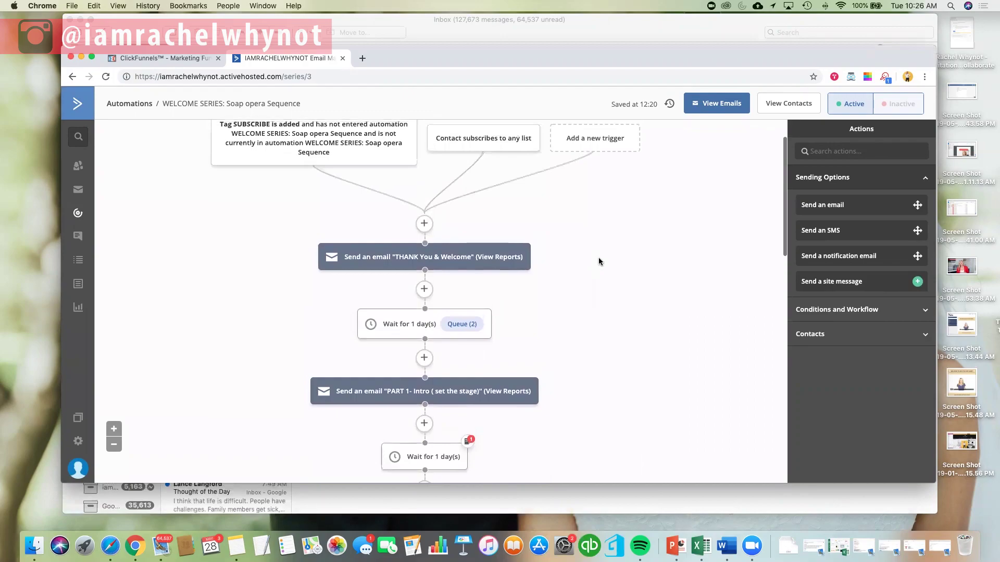
{"action": "mouse_move", "coordinate": [489, 233]}
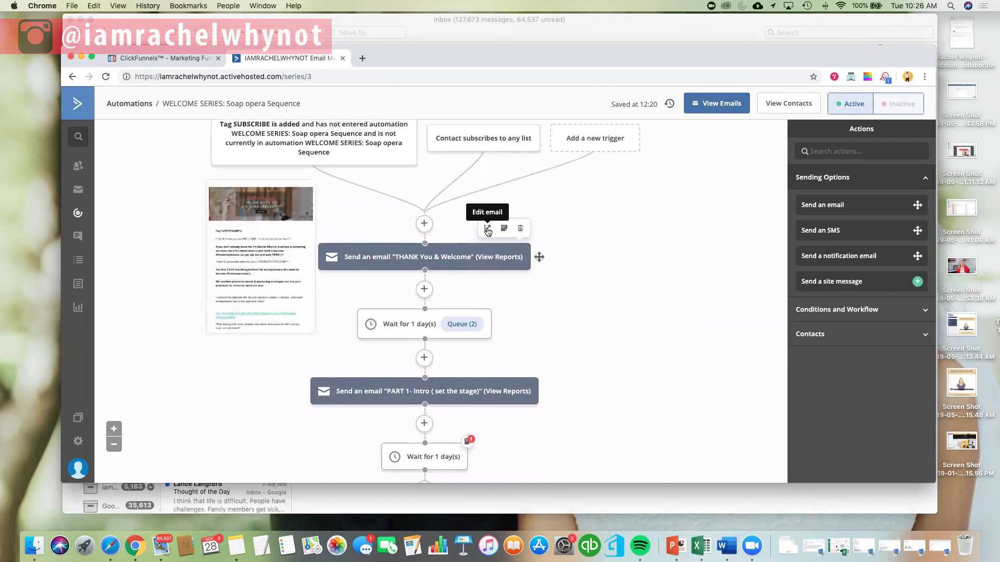
{"action": "left_click", "coordinate": [488, 229]}
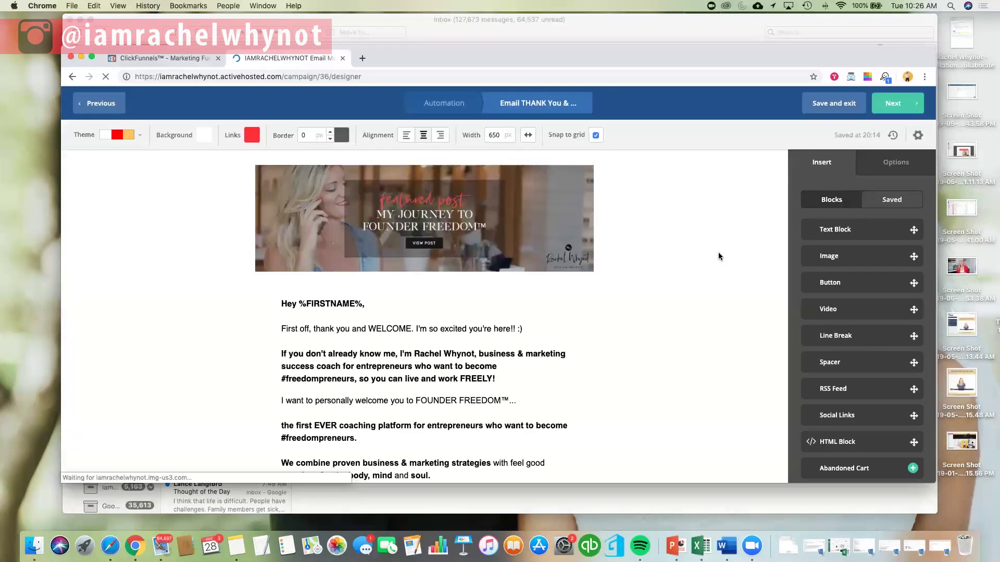
Scroll through the THANK You & Welcome email to its signature and GET MY FREE DOWNLOAD button.
{"action": "scroll", "coordinate": [702, 313], "scroll_direction": "down", "scroll_amount": 1}
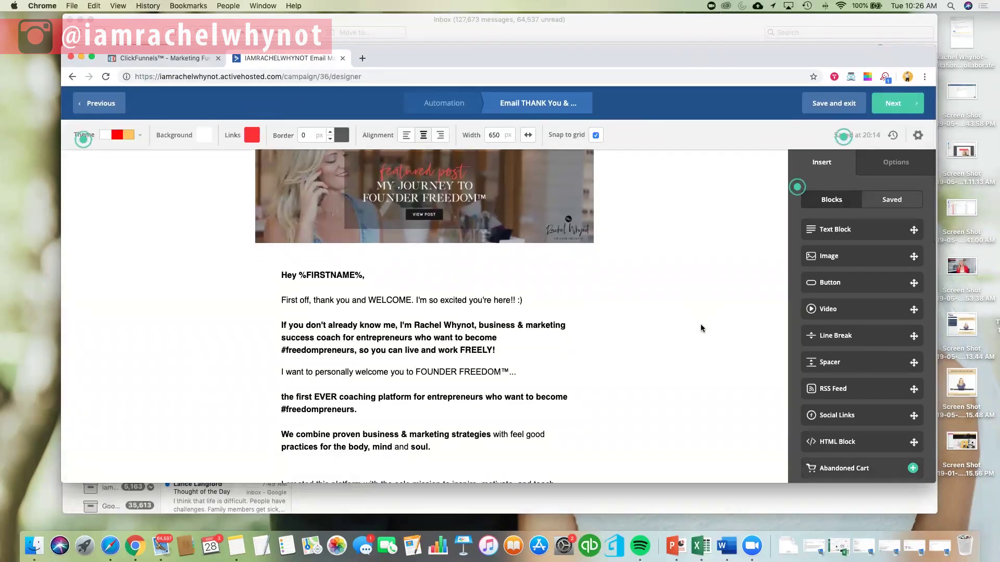
{"action": "scroll", "coordinate": [701, 328], "scroll_direction": "down", "scroll_amount": 1}
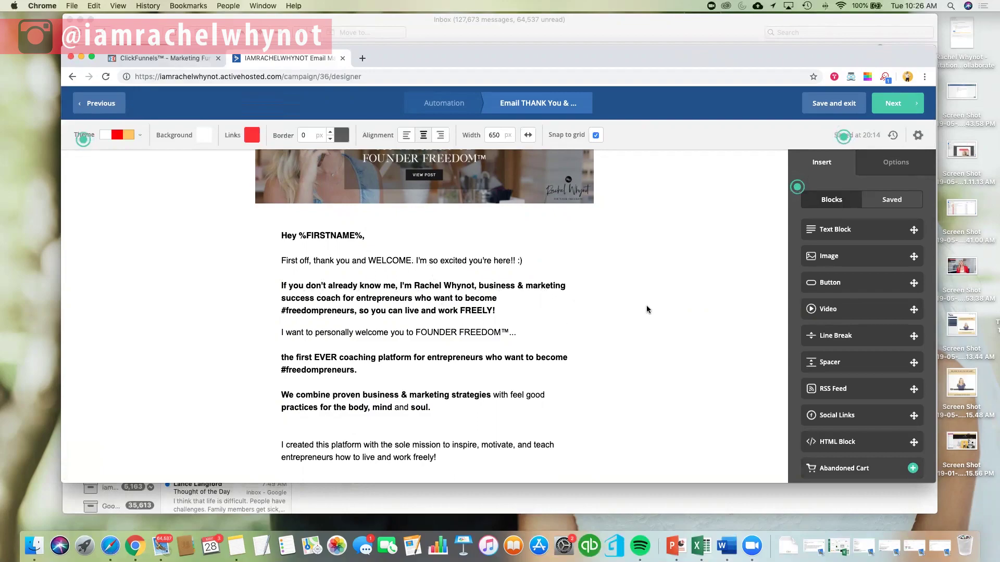
{"action": "scroll", "coordinate": [646, 311], "scroll_direction": "down", "scroll_amount": 5}
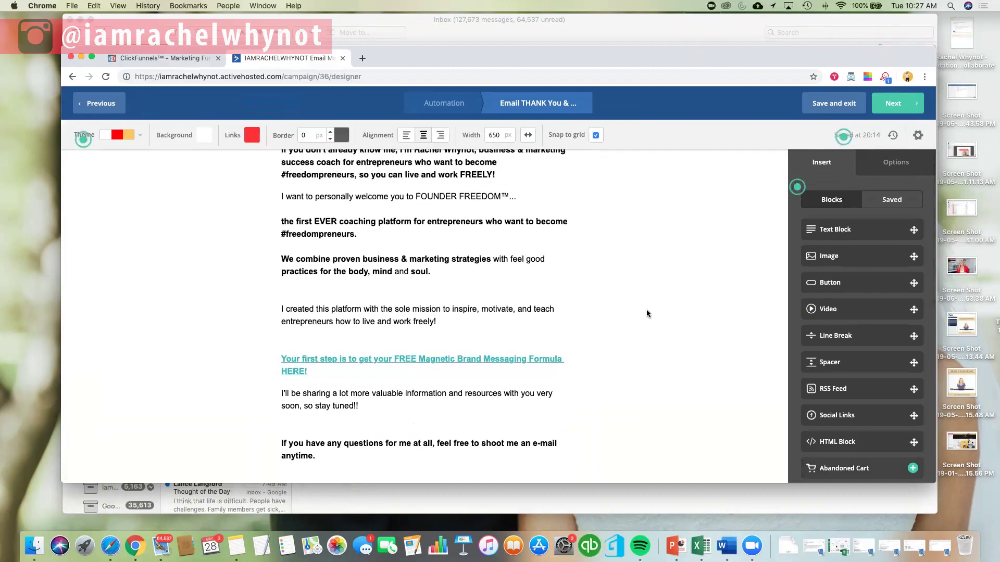
{"action": "scroll", "coordinate": [646, 312], "scroll_direction": "down", "scroll_amount": 4}
{"action": "scroll", "coordinate": [646, 311], "scroll_direction": "down", "scroll_amount": 4}
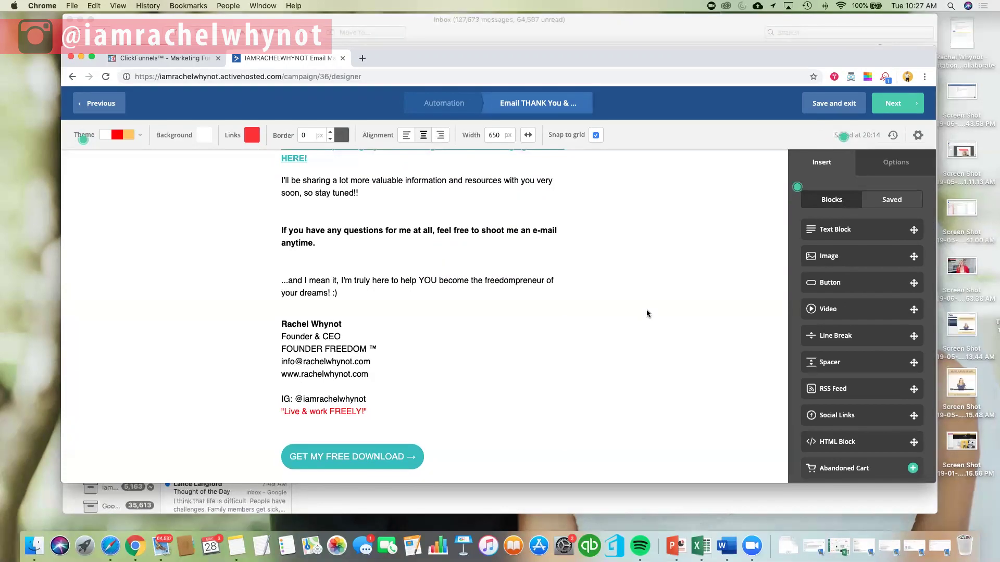
{"action": "scroll", "coordinate": [646, 314], "scroll_direction": "up", "scroll_amount": 4}
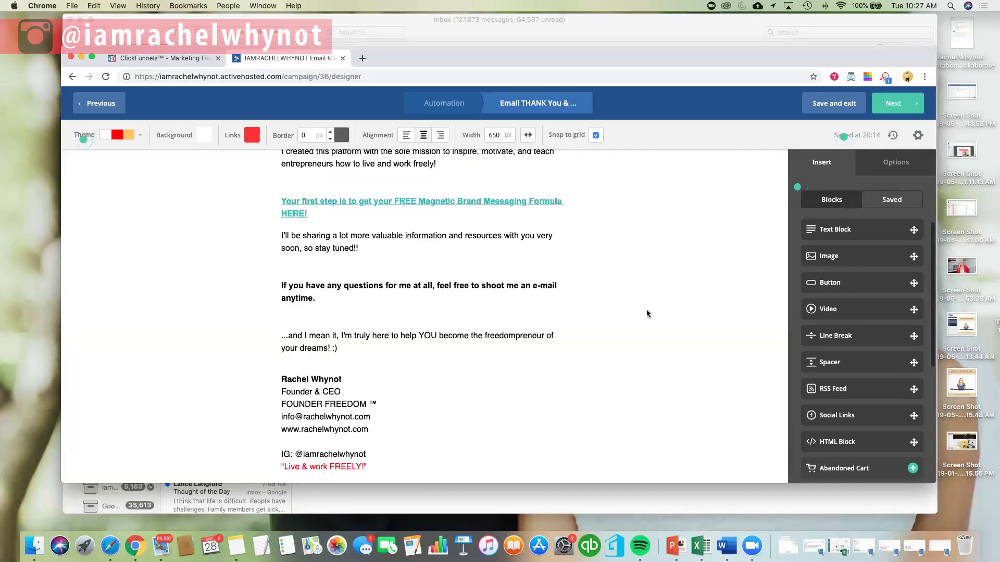
{"action": "scroll", "coordinate": [647, 313], "scroll_direction": "down", "scroll_amount": 1}
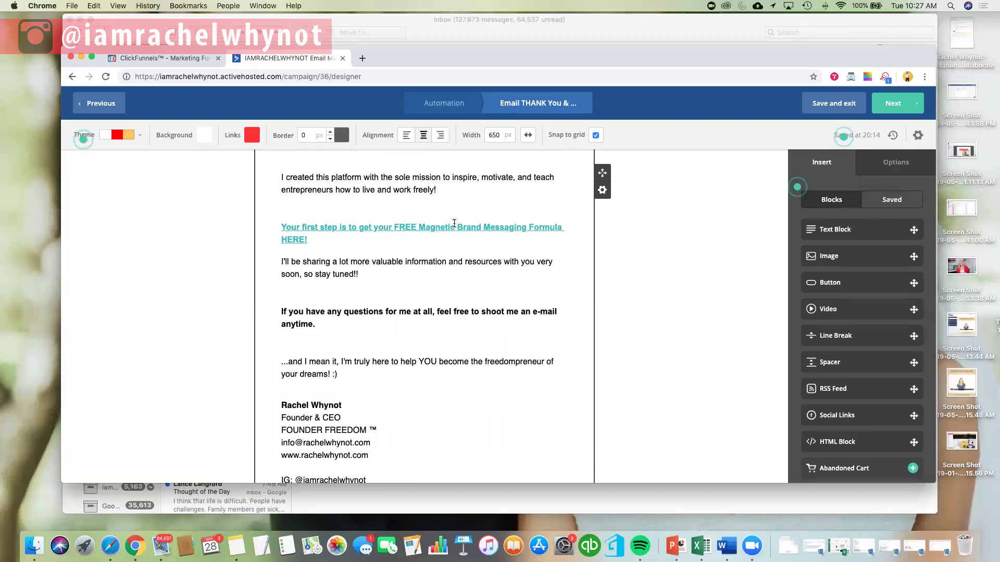
{"action": "scroll", "coordinate": [664, 347], "scroll_direction": "down", "scroll_amount": 2}
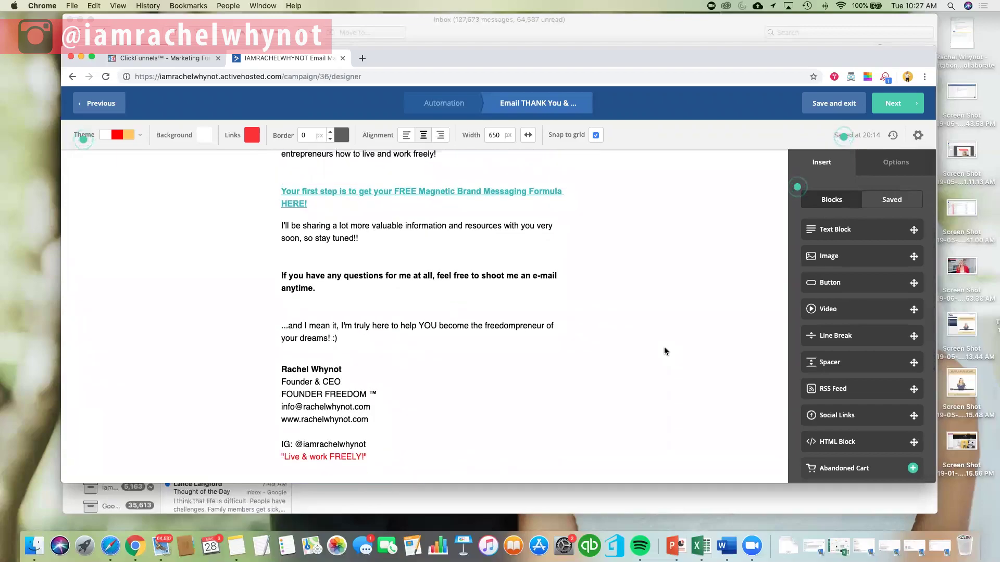
{"action": "scroll", "coordinate": [664, 346], "scroll_direction": "down", "scroll_amount": 1}
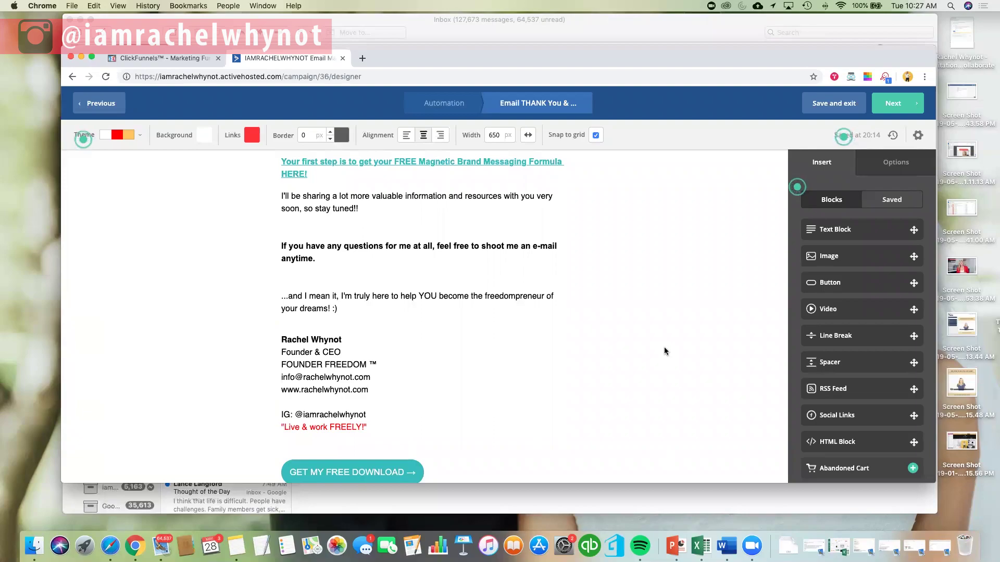
{"action": "scroll", "coordinate": [664, 345], "scroll_direction": "up", "scroll_amount": 3}
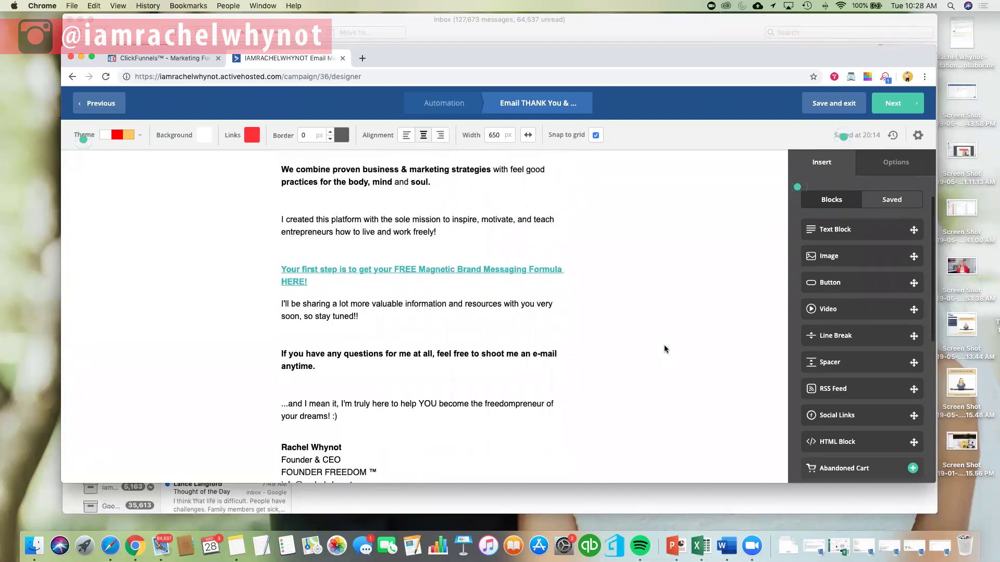
{"action": "scroll", "coordinate": [664, 345], "scroll_direction": "up", "scroll_amount": 6}
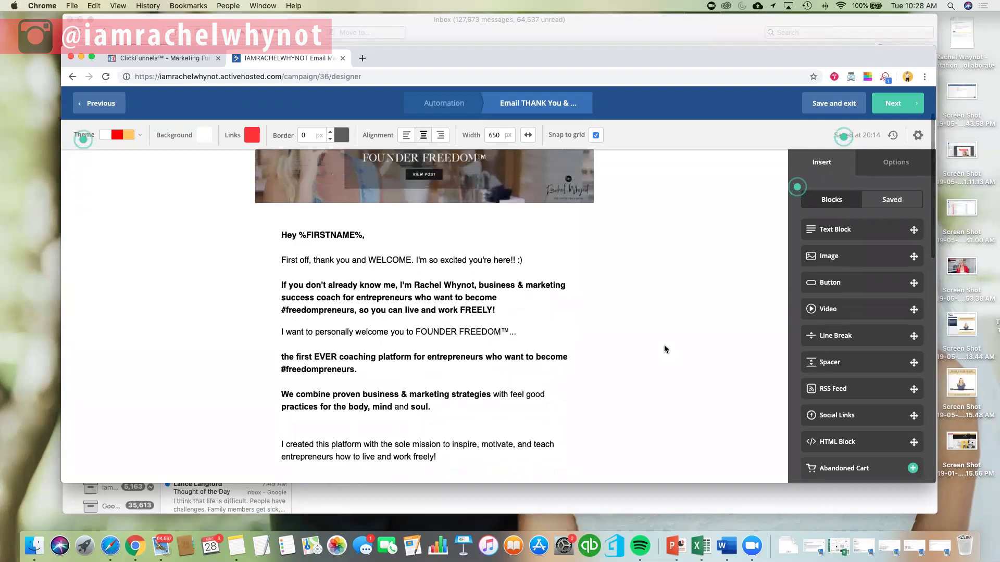
{"action": "scroll", "coordinate": [664, 345], "scroll_direction": "up", "scroll_amount": 2}
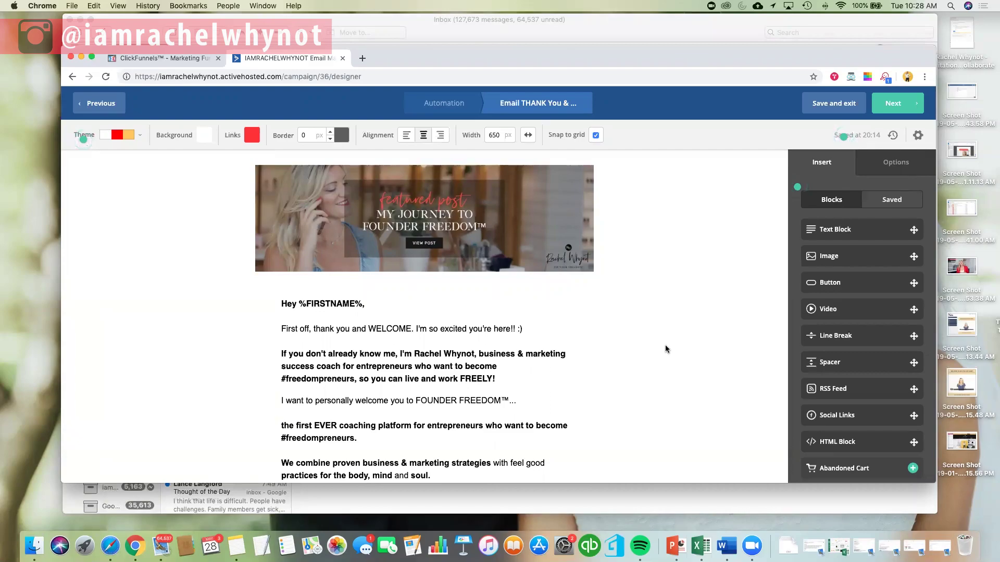
{"action": "scroll", "coordinate": [664, 345], "scroll_direction": "down", "scroll_amount": 3}
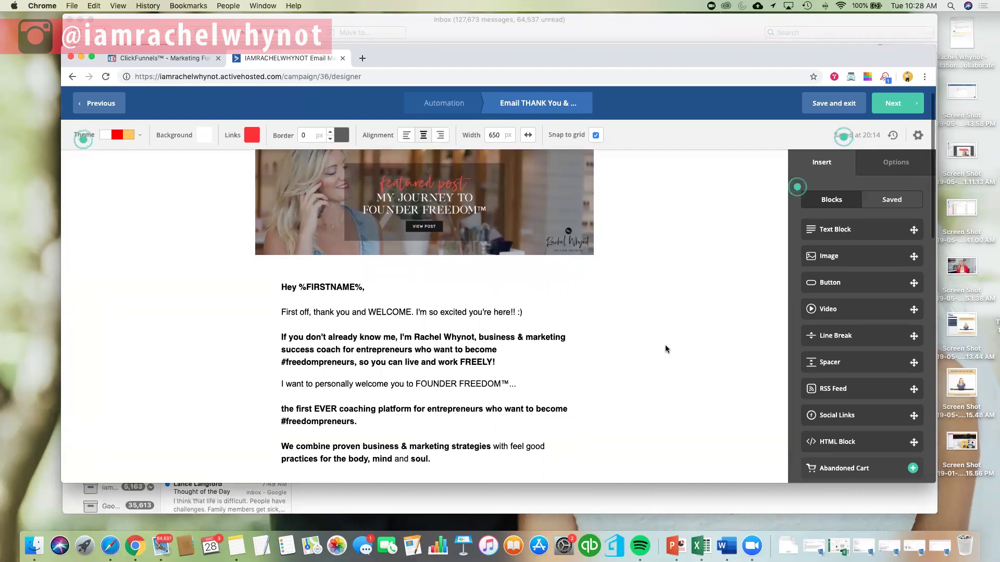
{"action": "scroll", "coordinate": [665, 344], "scroll_direction": "up", "scroll_amount": 3}
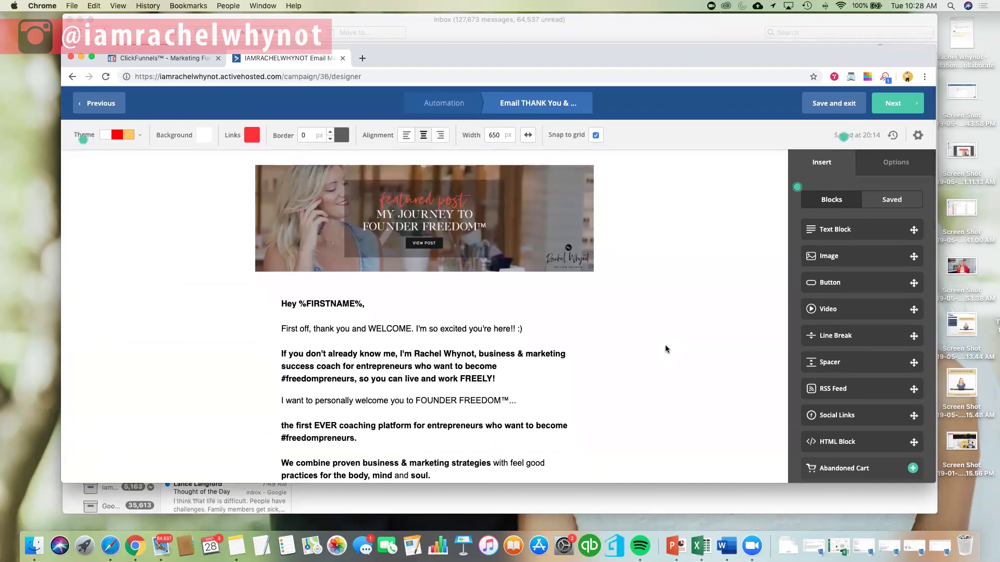
{"action": "scroll", "coordinate": [665, 345], "scroll_direction": "down", "scroll_amount": 10}
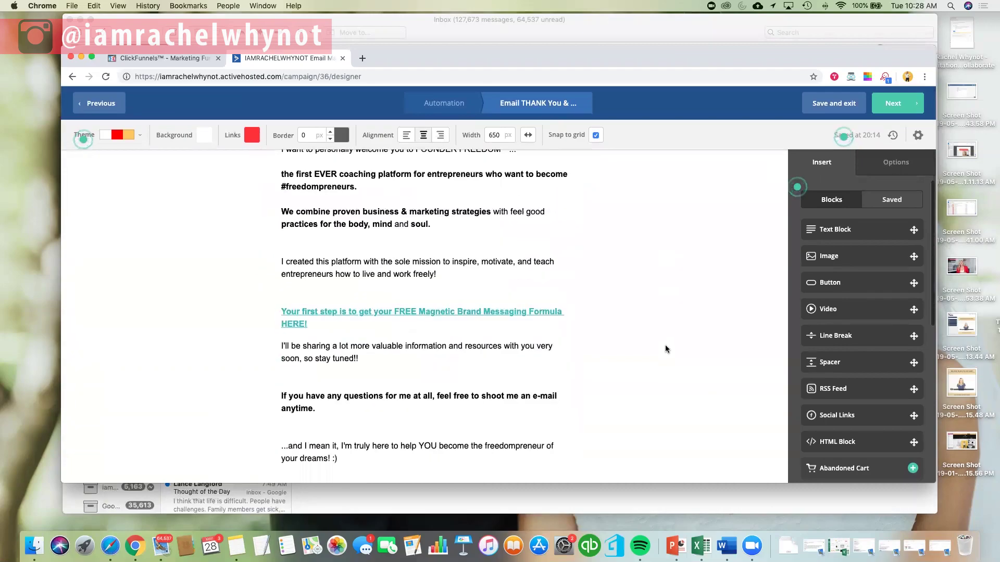
{"action": "scroll", "coordinate": [665, 345], "scroll_direction": "down", "scroll_amount": 4}
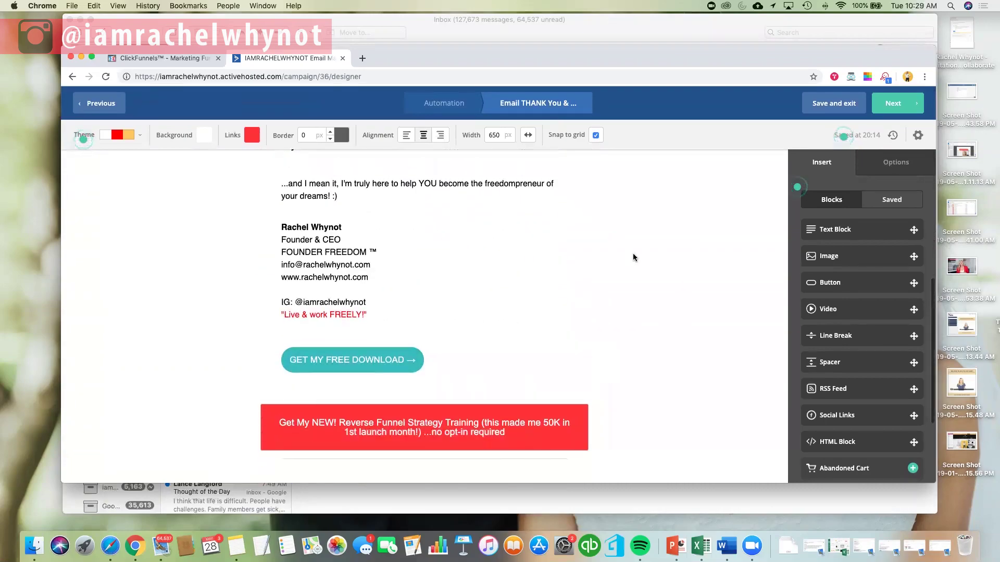
{"action": "scroll", "coordinate": [691, 346], "scroll_direction": "down", "scroll_amount": 3}
{"action": "scroll", "coordinate": [691, 345], "scroll_direction": "down", "scroll_amount": 1}
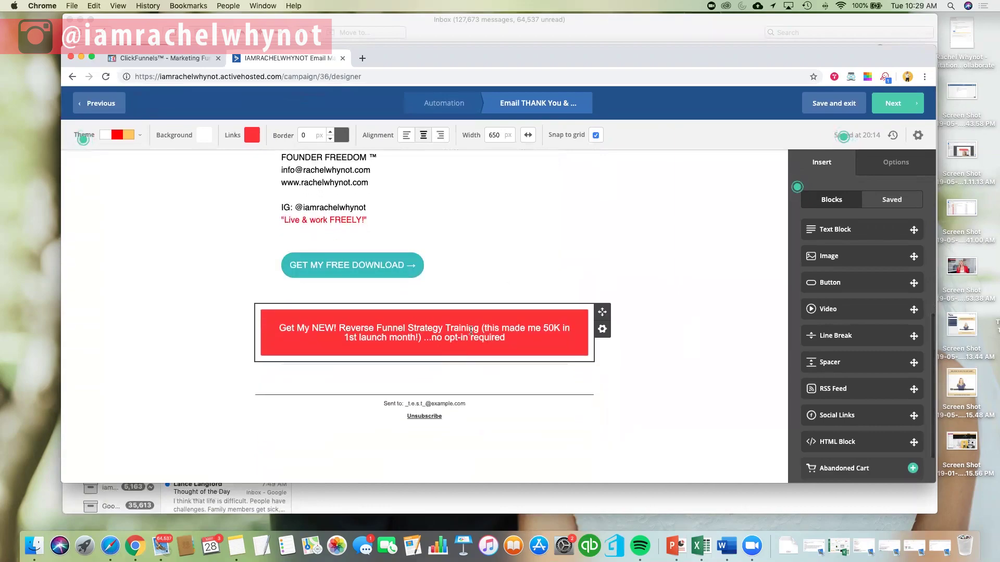
{"action": "scroll", "coordinate": [659, 299], "scroll_direction": "up", "scroll_amount": 10}
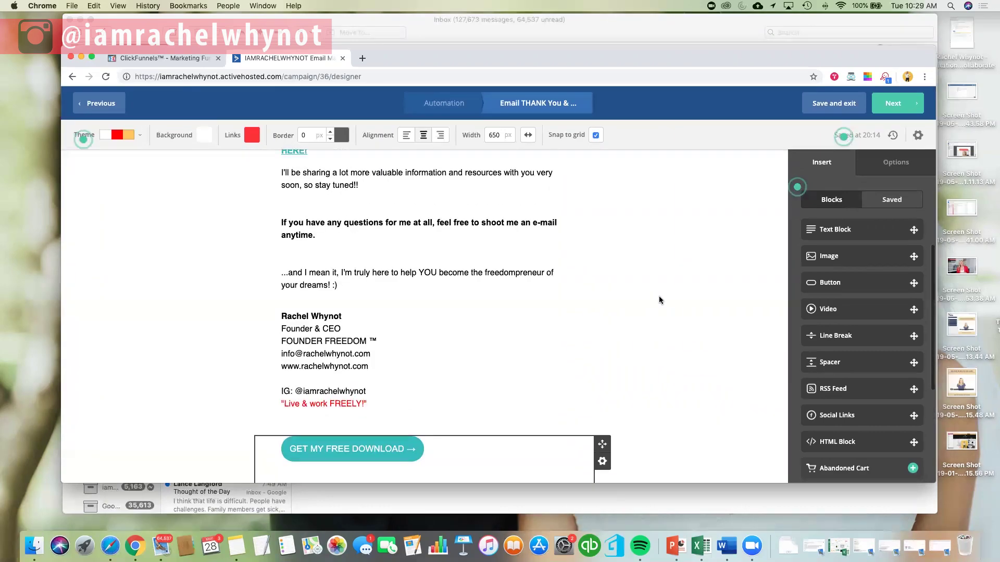
{"action": "scroll", "coordinate": [659, 300], "scroll_direction": "up", "scroll_amount": 15}
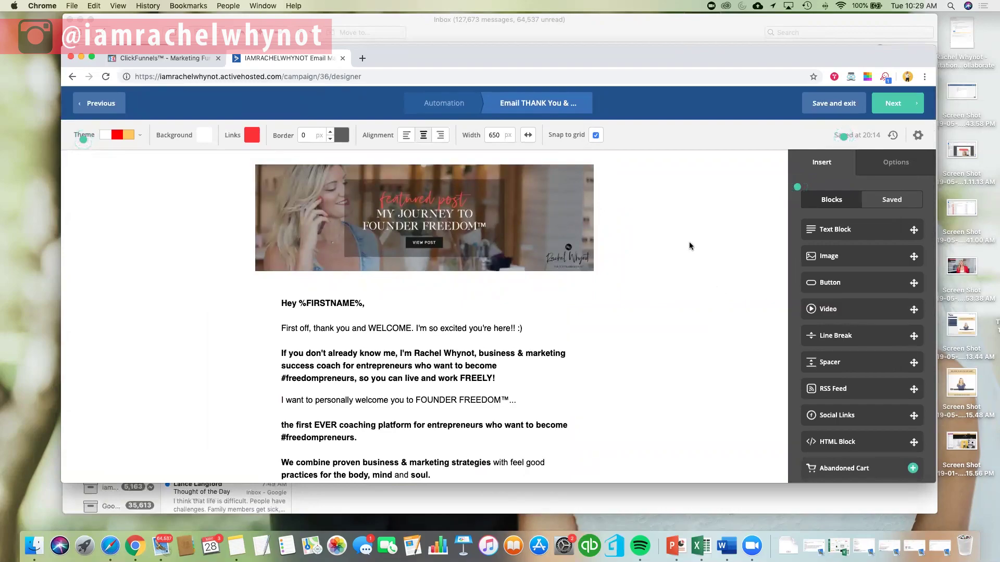
Go back to the Soap opera Sequence workflow and scroll through its steps.
{"action": "left_click", "coordinate": [101, 104]}
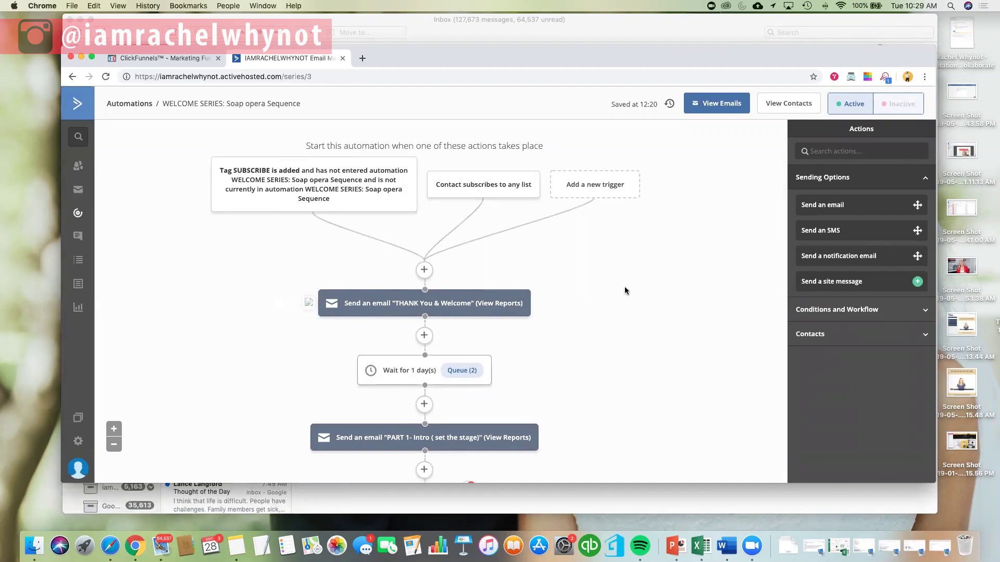
{"action": "scroll", "coordinate": [643, 304], "scroll_direction": "down", "scroll_amount": 1}
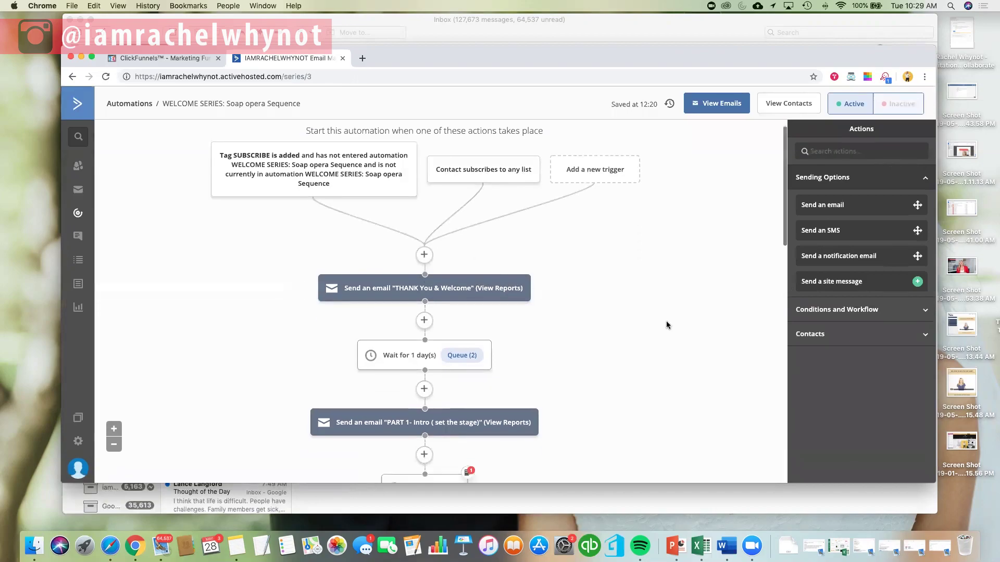
{"action": "scroll", "coordinate": [666, 323], "scroll_direction": "down", "scroll_amount": 3}
{"action": "scroll", "coordinate": [667, 323], "scroll_direction": "up", "scroll_amount": 2}
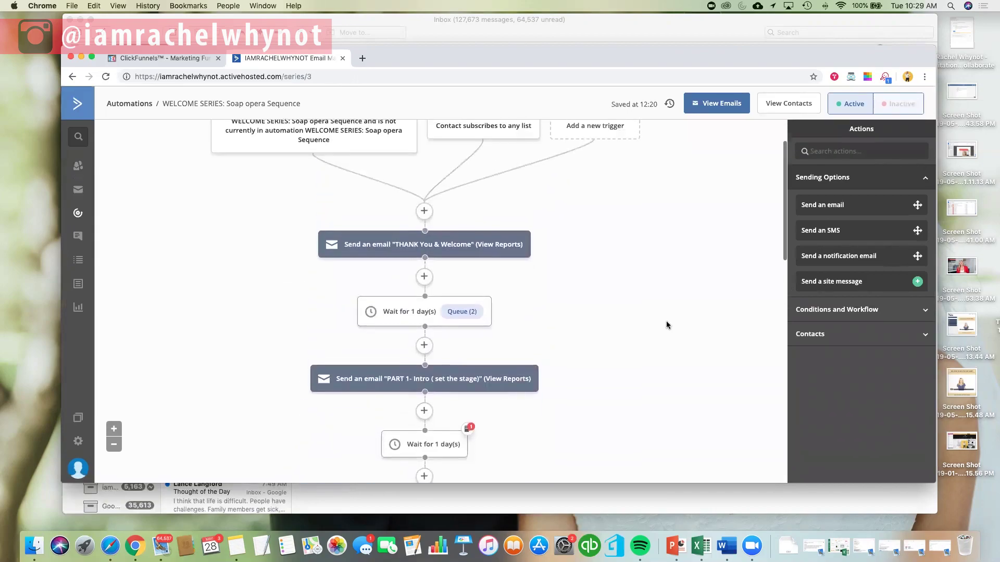
{"action": "scroll", "coordinate": [666, 323], "scroll_direction": "up", "scroll_amount": 1}
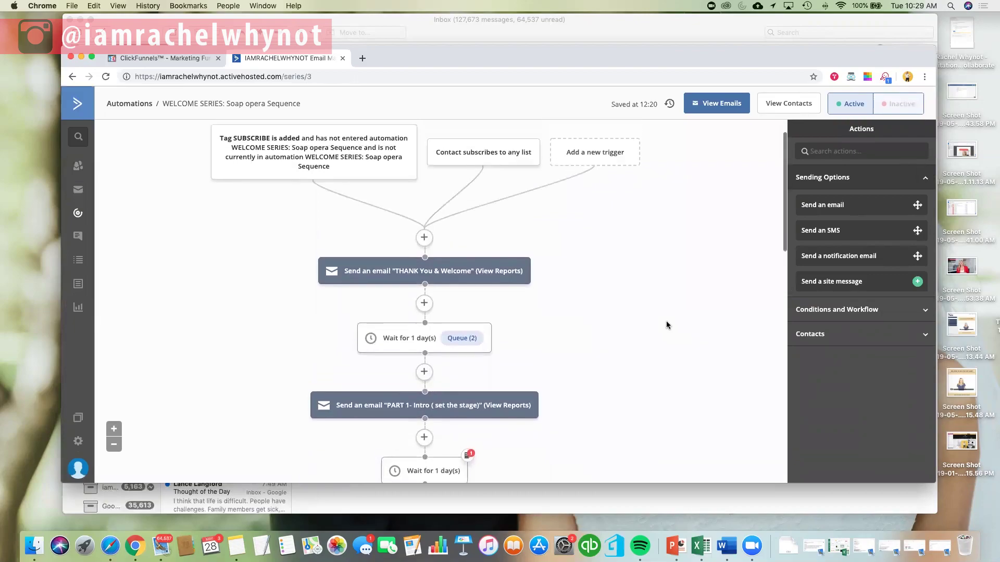
{"action": "scroll", "coordinate": [666, 325], "scroll_direction": "up", "scroll_amount": 1}
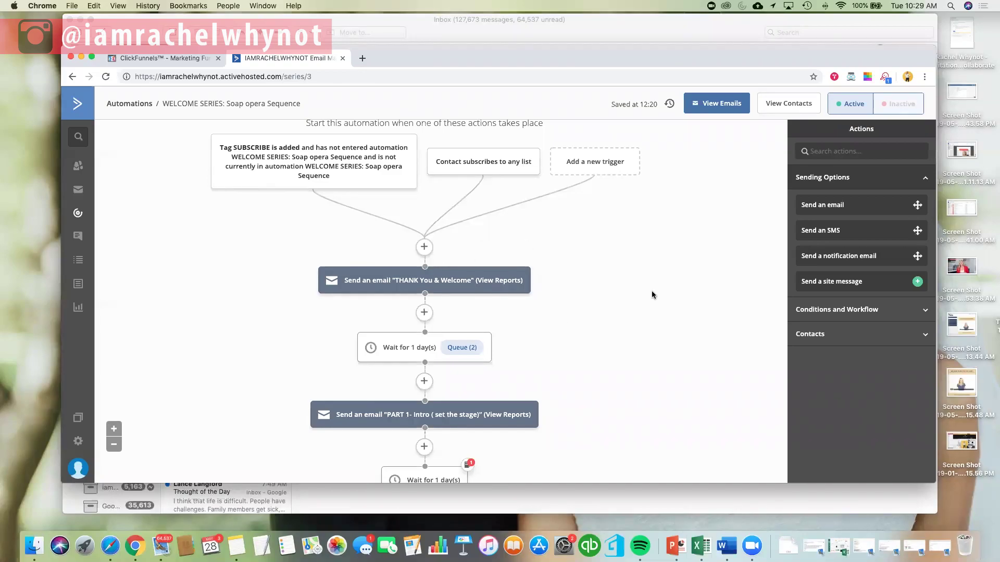
{"action": "scroll", "coordinate": [648, 299], "scroll_direction": "down", "scroll_amount": 3}
Find the PART 1- Intro email step and open it in the email designer.
{"action": "mouse_move", "coordinate": [432, 300]}
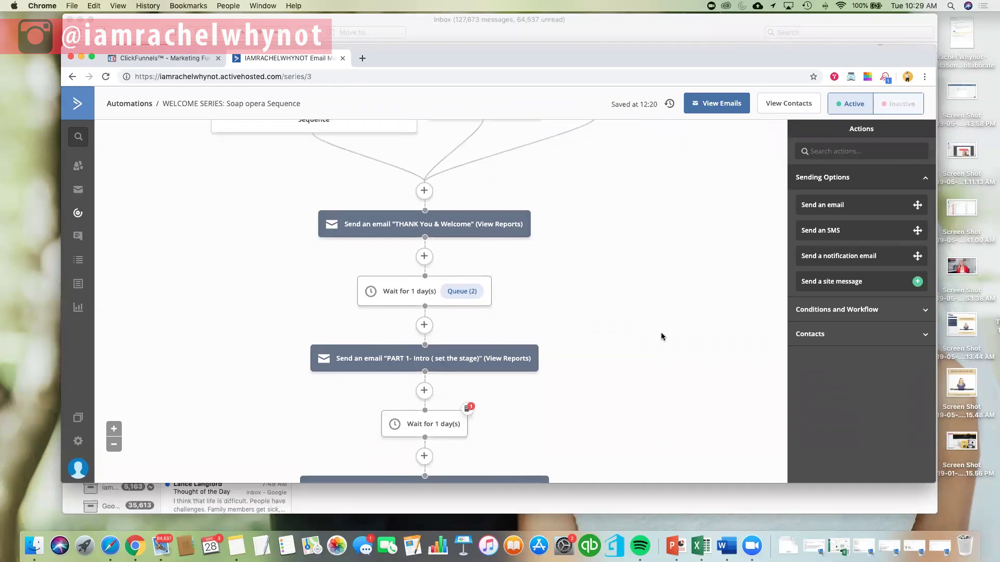
{"action": "scroll", "coordinate": [662, 337], "scroll_direction": "down", "scroll_amount": 6}
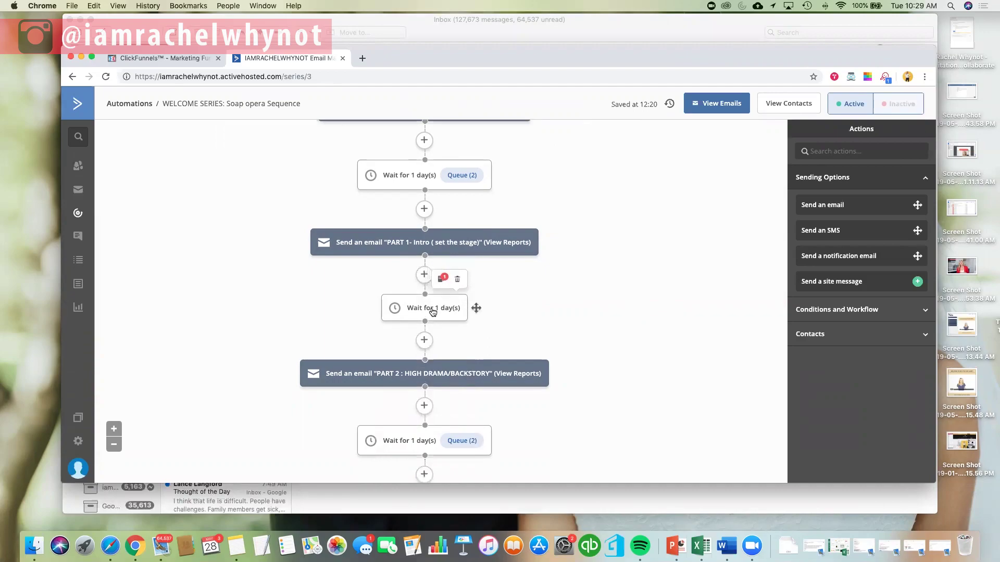
{"action": "scroll", "coordinate": [697, 298], "scroll_direction": "up", "scroll_amount": 3}
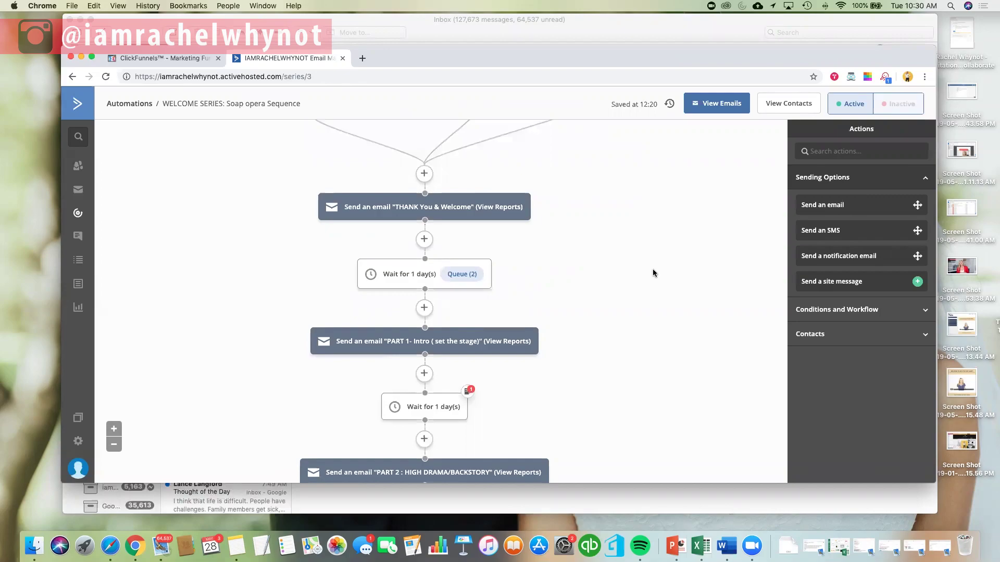
{"action": "scroll", "coordinate": [654, 273], "scroll_direction": "down", "scroll_amount": 2}
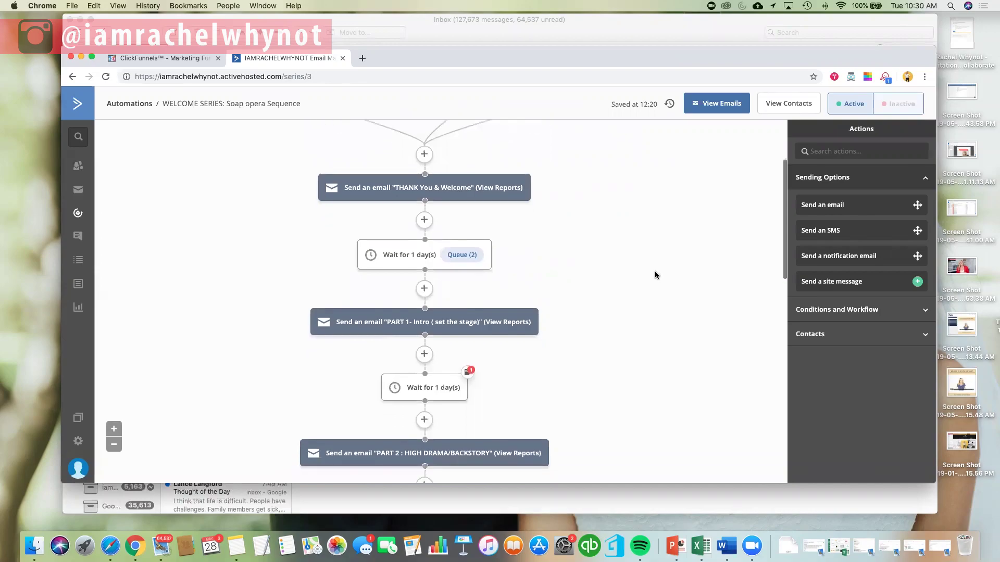
{"action": "scroll", "coordinate": [655, 275], "scroll_direction": "down", "scroll_amount": 2}
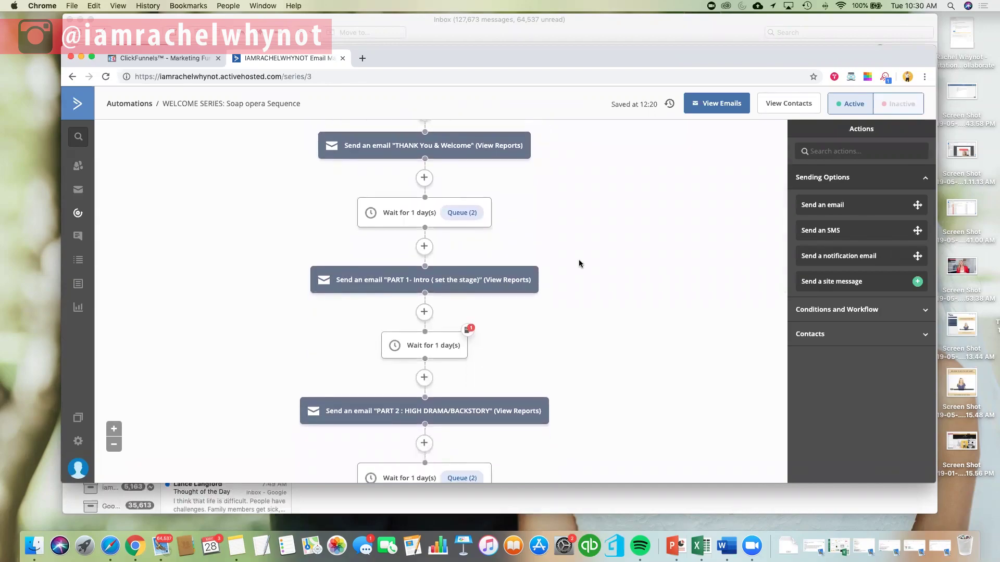
{"action": "scroll", "coordinate": [583, 271], "scroll_direction": "up", "scroll_amount": 1}
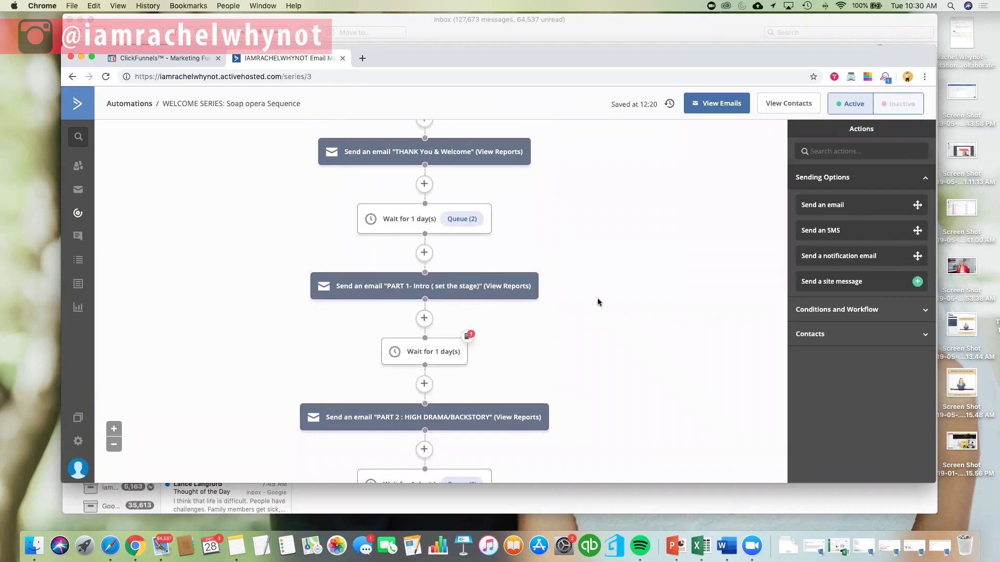
{"action": "mouse_move", "coordinate": [472, 284]}
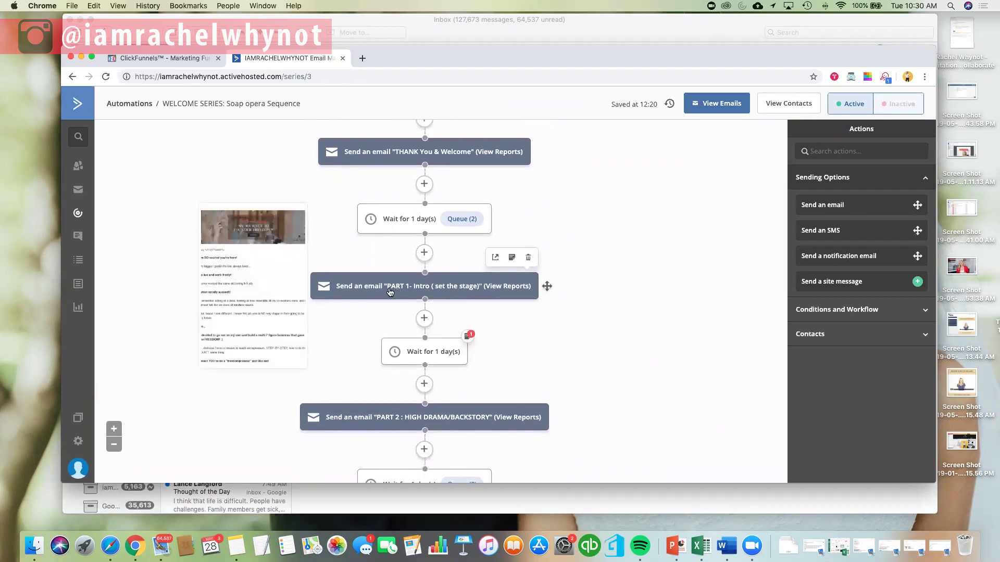
{"action": "left_click", "coordinate": [496, 258]}
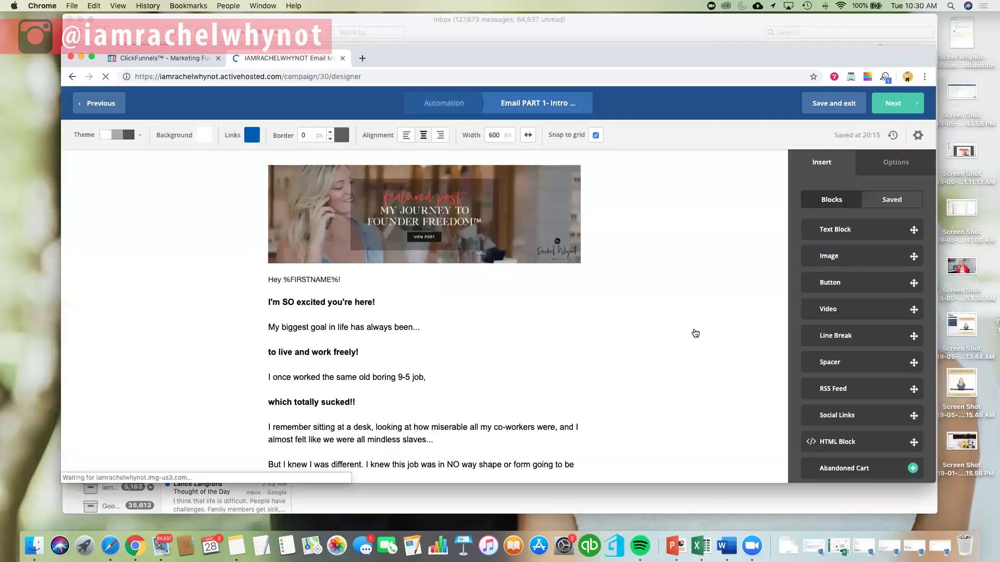
{"action": "scroll", "coordinate": [692, 348], "scroll_direction": "down", "scroll_amount": 3}
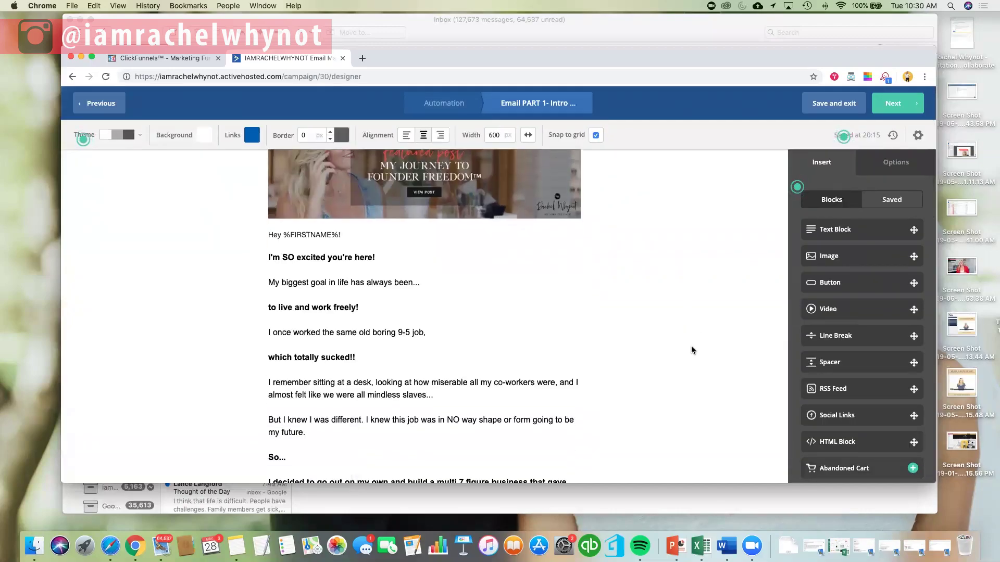
{"action": "scroll", "coordinate": [691, 347], "scroll_direction": "down", "scroll_amount": 4}
{"action": "scroll", "coordinate": [691, 346], "scroll_direction": "up", "scroll_amount": 2}
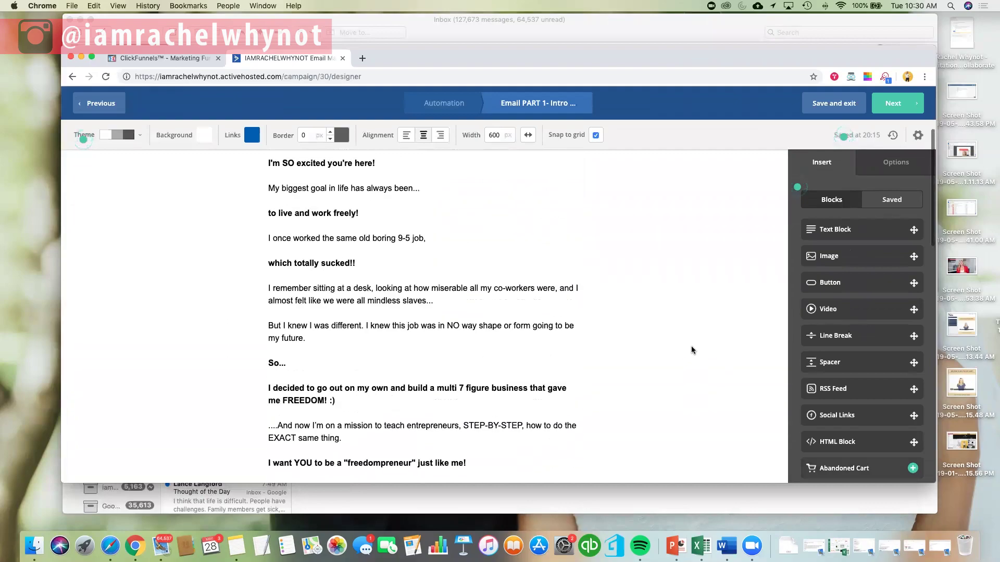
{"action": "scroll", "coordinate": [691, 346], "scroll_direction": "down", "scroll_amount": 15}
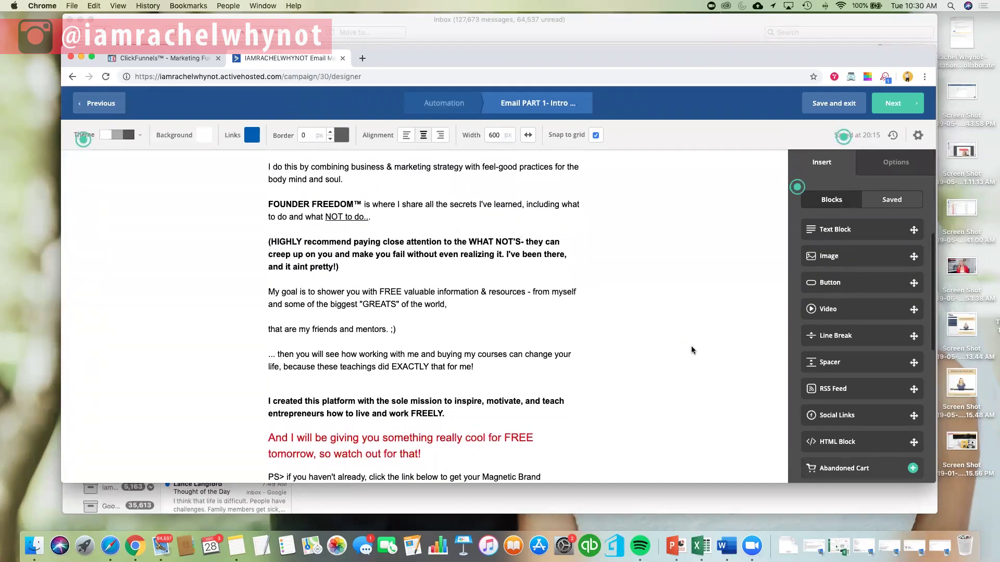
{"action": "scroll", "coordinate": [692, 346], "scroll_direction": "down", "scroll_amount": 5}
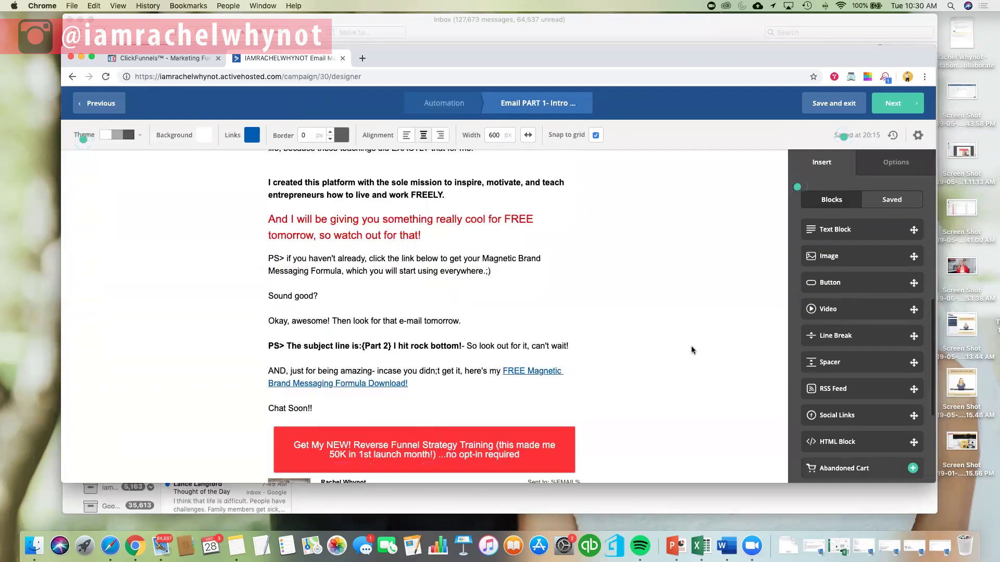
{"action": "scroll", "coordinate": [691, 346], "scroll_direction": "down", "scroll_amount": 4}
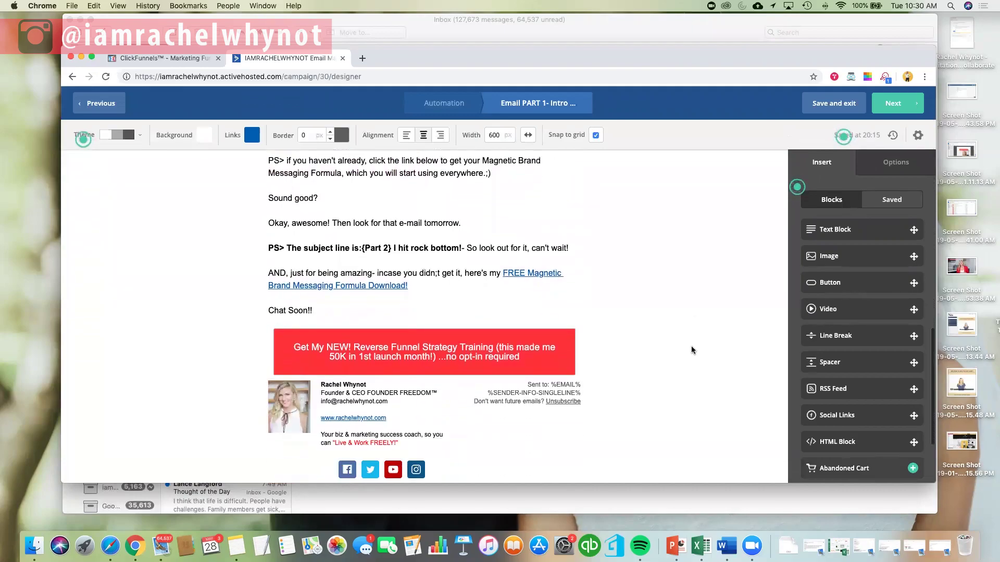
{"action": "scroll", "coordinate": [692, 346], "scroll_direction": "down", "scroll_amount": 5}
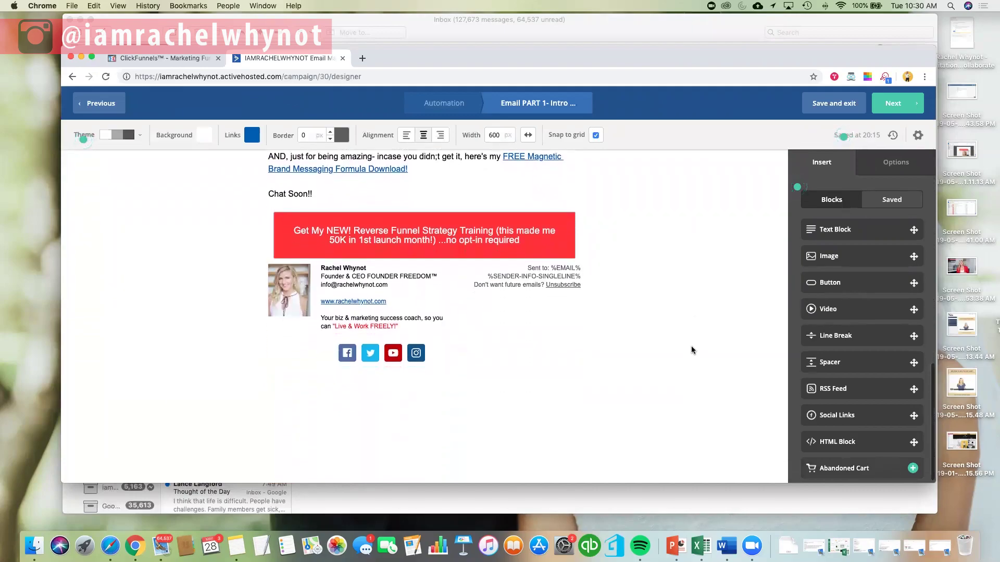
{"action": "scroll", "coordinate": [692, 350], "scroll_direction": "up", "scroll_amount": 20}
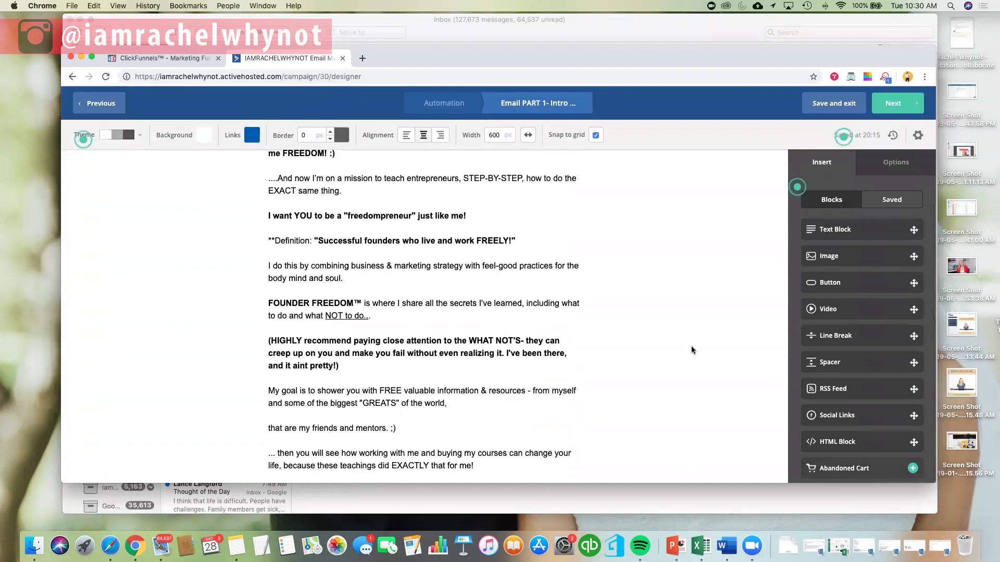
{"action": "scroll", "coordinate": [691, 350], "scroll_direction": "down", "scroll_amount": 7}
{"action": "scroll", "coordinate": [691, 350], "scroll_direction": "down", "scroll_amount": 1}
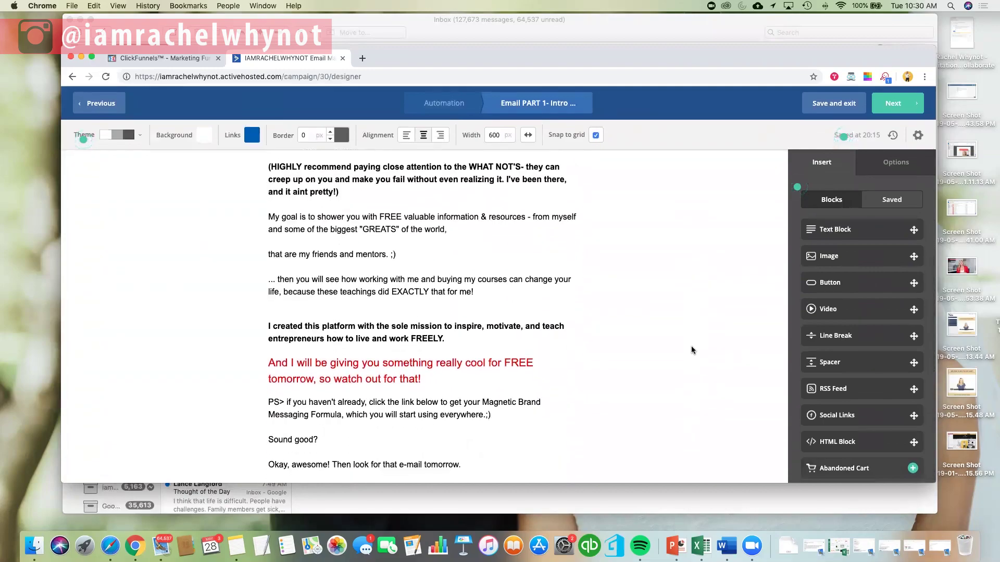
{"action": "scroll", "coordinate": [692, 350], "scroll_direction": "down", "scroll_amount": 6}
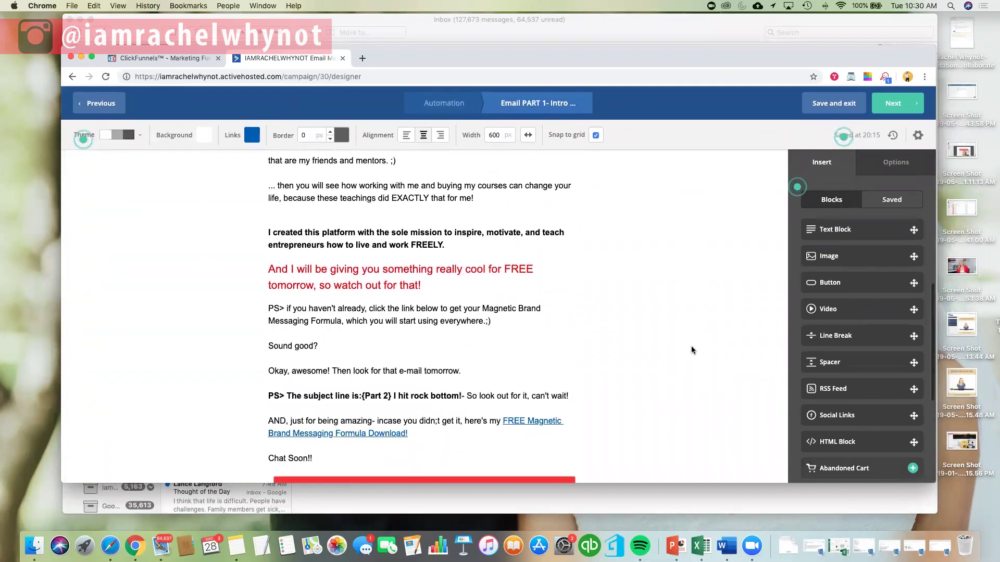
{"action": "scroll", "coordinate": [692, 346], "scroll_direction": "down", "scroll_amount": 4}
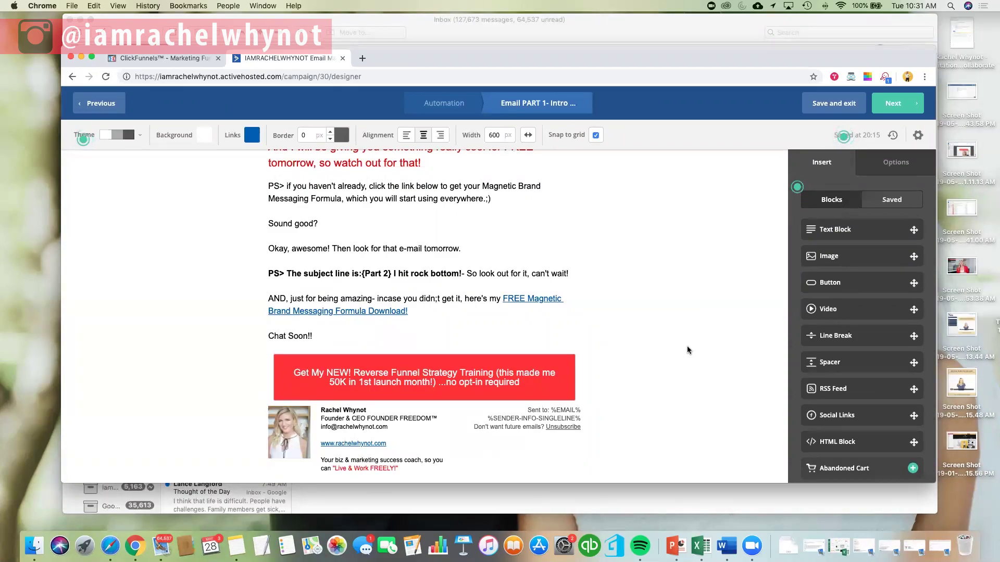
{"action": "scroll", "coordinate": [688, 350], "scroll_direction": "up", "scroll_amount": 2}
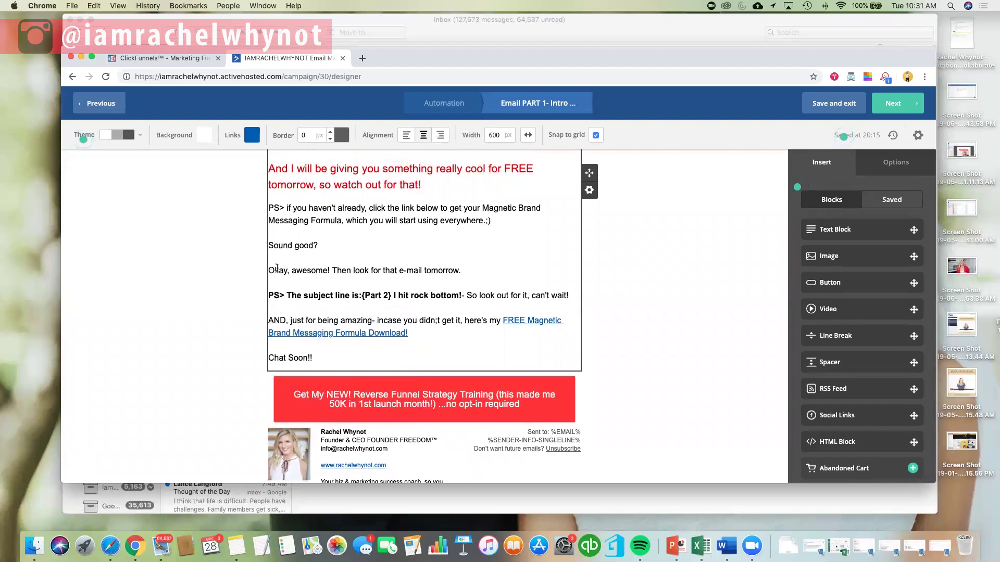
Scroll through the PART 1- Intro email content.
{"action": "scroll", "coordinate": [292, 229], "scroll_direction": "down", "scroll_amount": 1}
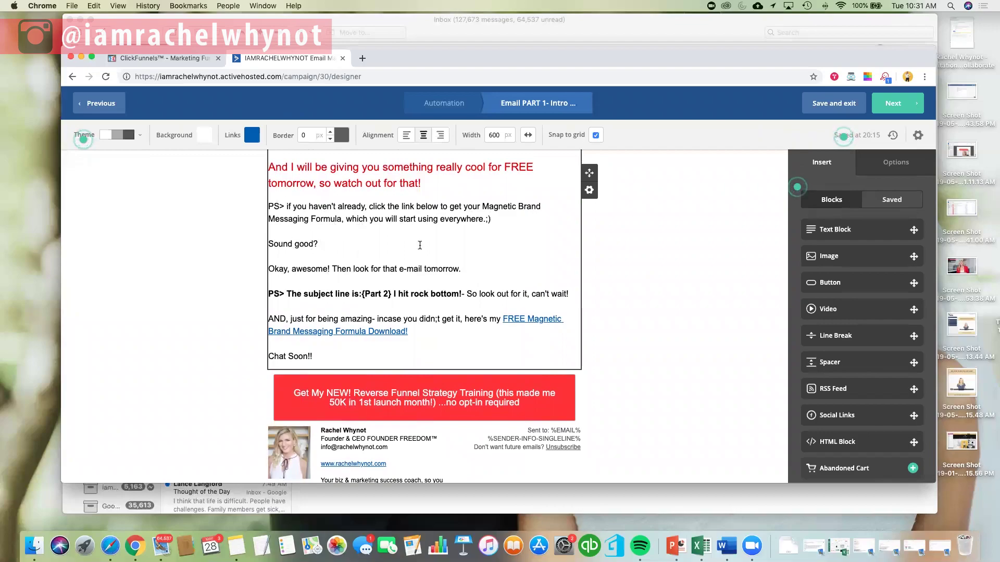
{"action": "scroll", "coordinate": [337, 241], "scroll_direction": "up", "scroll_amount": 2}
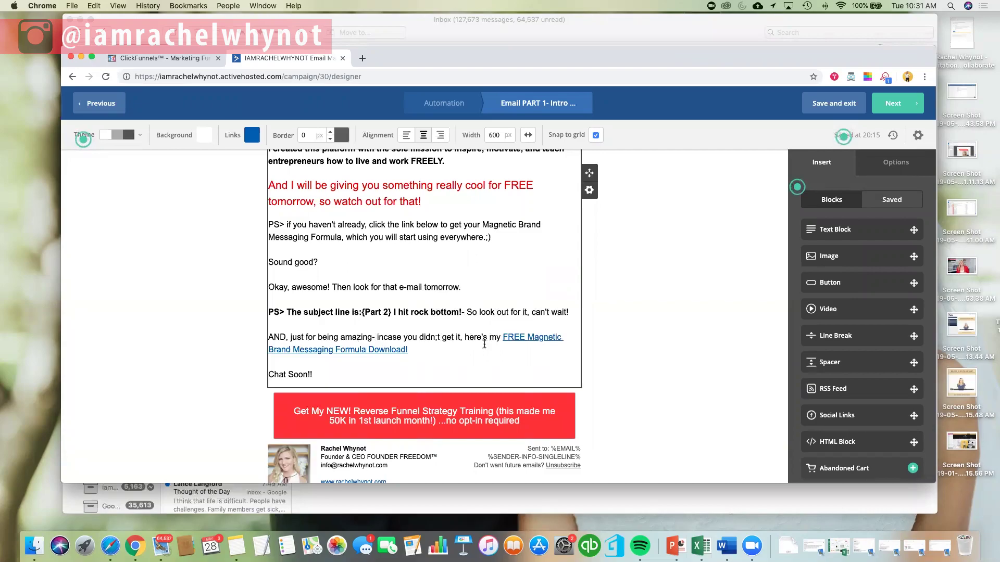
{"action": "scroll", "coordinate": [530, 278], "scroll_direction": "up", "scroll_amount": 5}
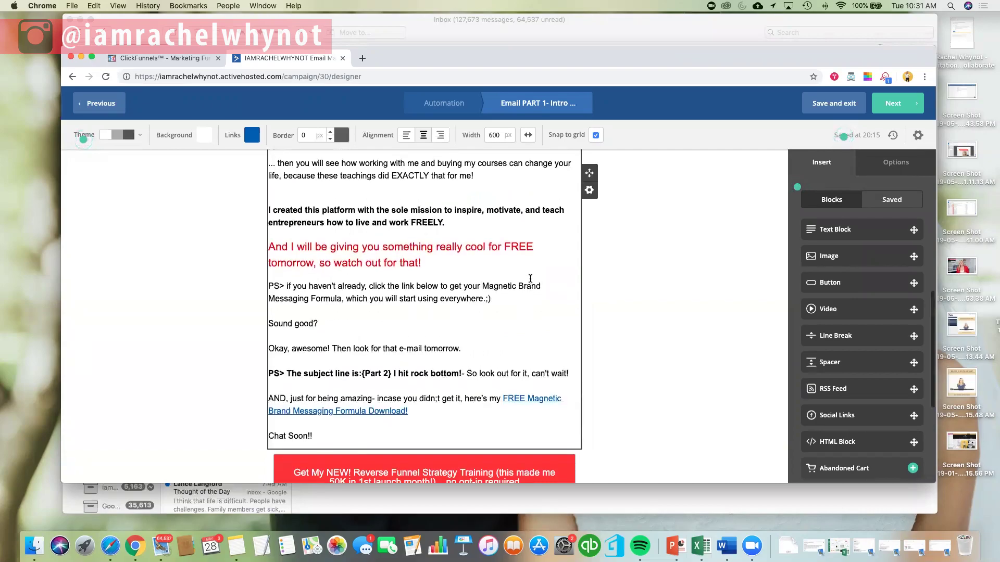
{"action": "scroll", "coordinate": [530, 278], "scroll_direction": "down", "scroll_amount": 3}
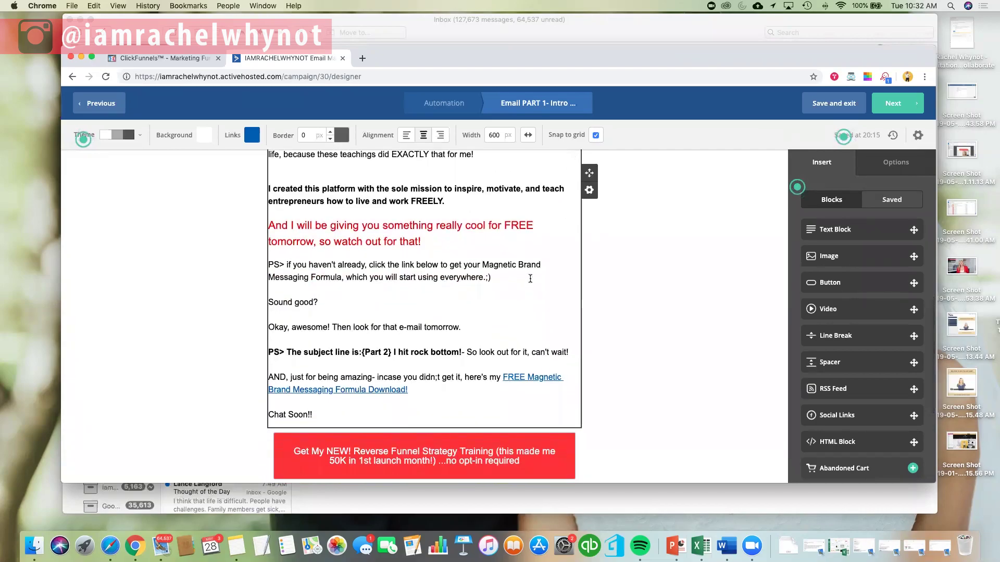
{"action": "scroll", "coordinate": [530, 279], "scroll_direction": "down", "scroll_amount": 2}
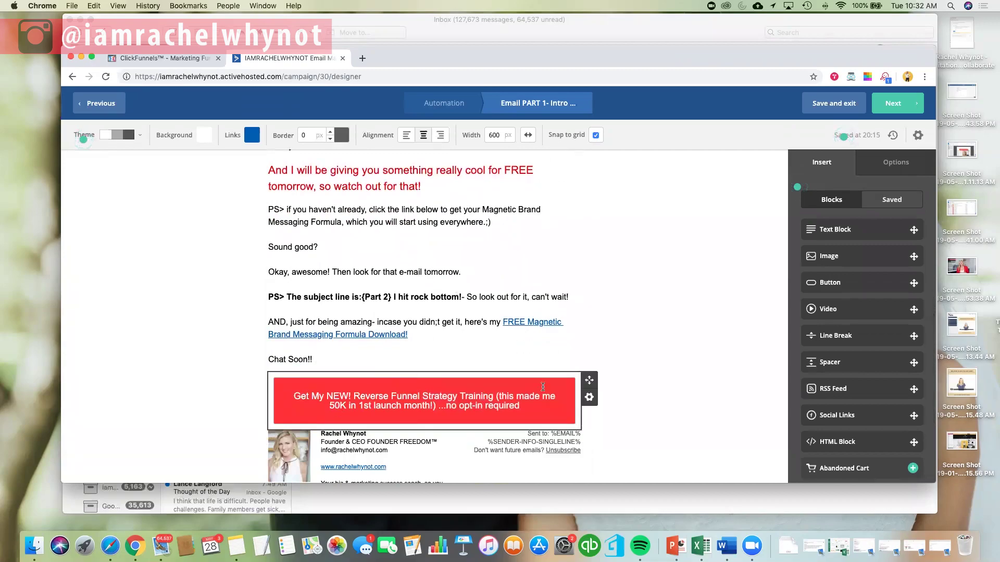
{"action": "scroll", "coordinate": [711, 317], "scroll_direction": "up", "scroll_amount": 15}
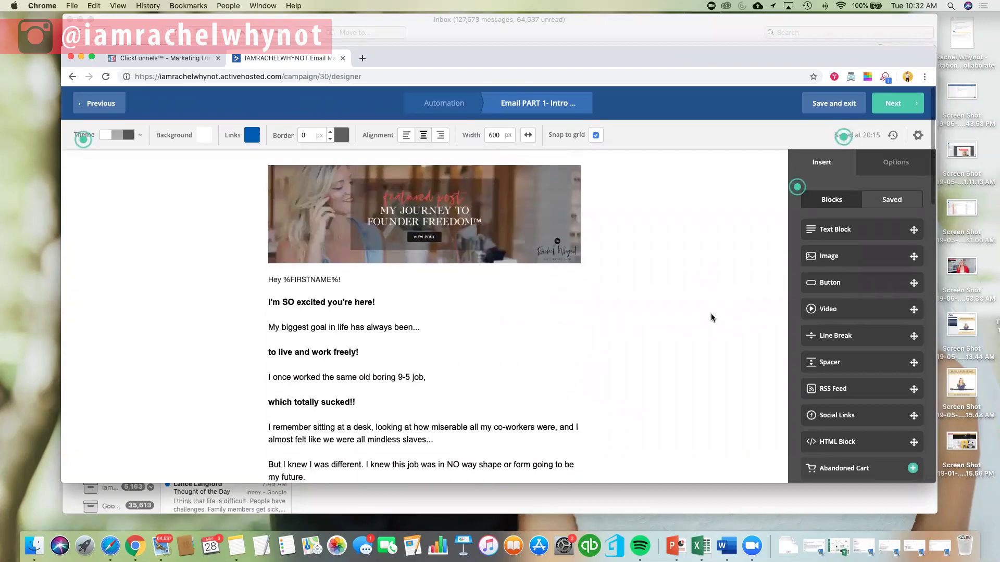
{"action": "scroll", "coordinate": [653, 250], "scroll_direction": "down", "scroll_amount": 1}
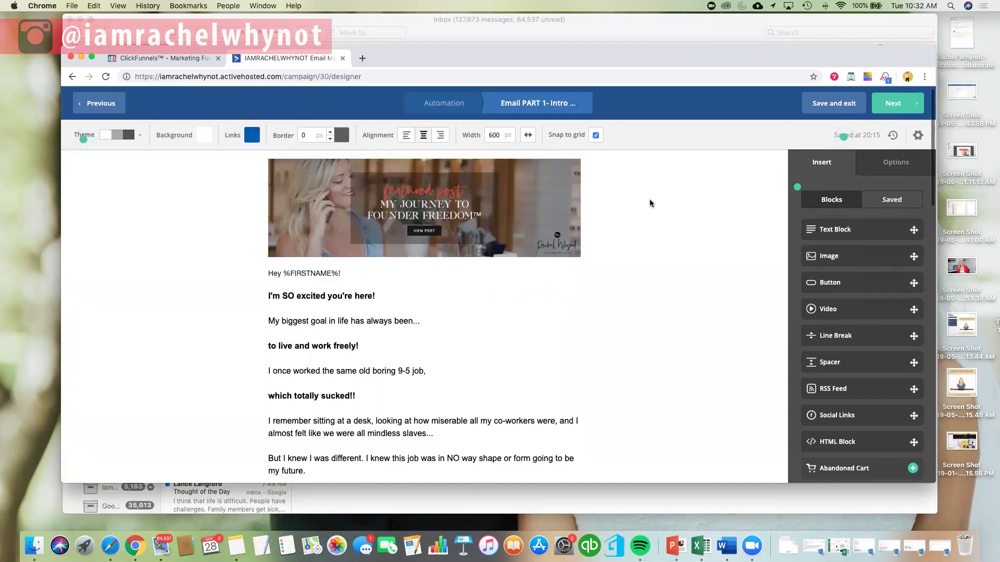
{"action": "scroll", "coordinate": [649, 206], "scroll_direction": "down", "scroll_amount": 1}
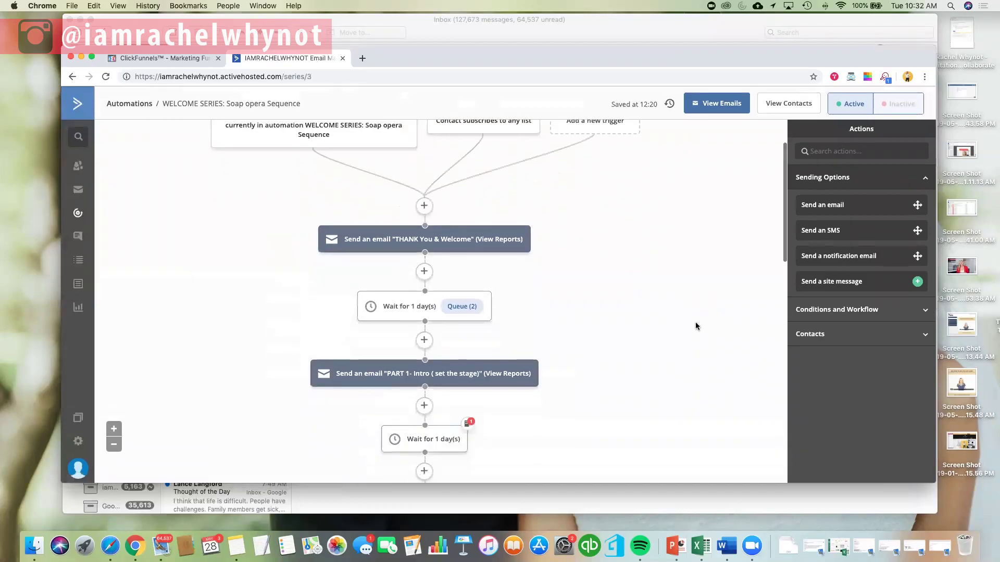
{"action": "scroll", "coordinate": [695, 326], "scroll_direction": "down", "scroll_amount": 6}
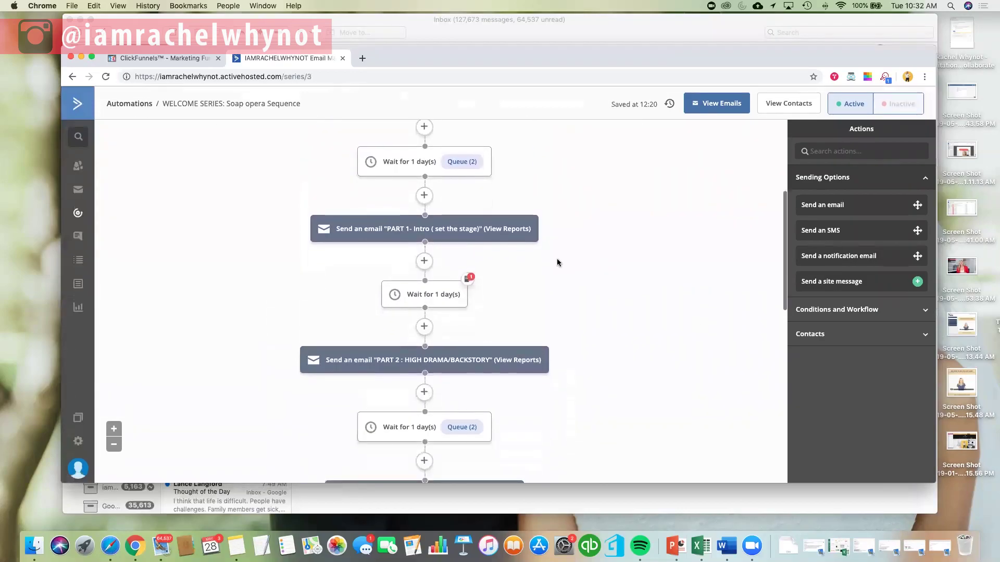
Scroll down through the remaining emails and waits of the Soap opera workflow.
{"action": "mouse_move", "coordinate": [468, 367]}
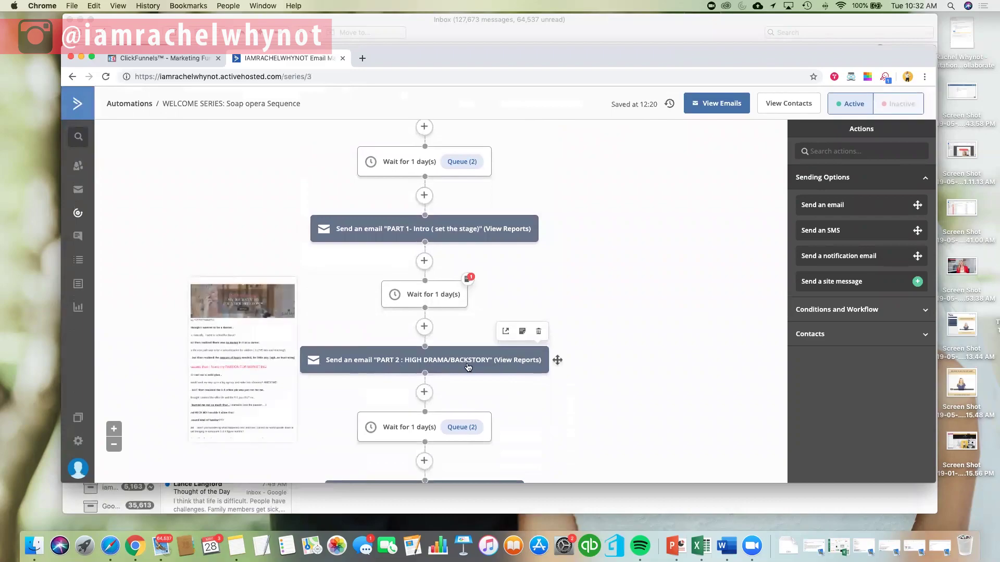
{"action": "scroll", "coordinate": [639, 375], "scroll_direction": "down", "scroll_amount": 4}
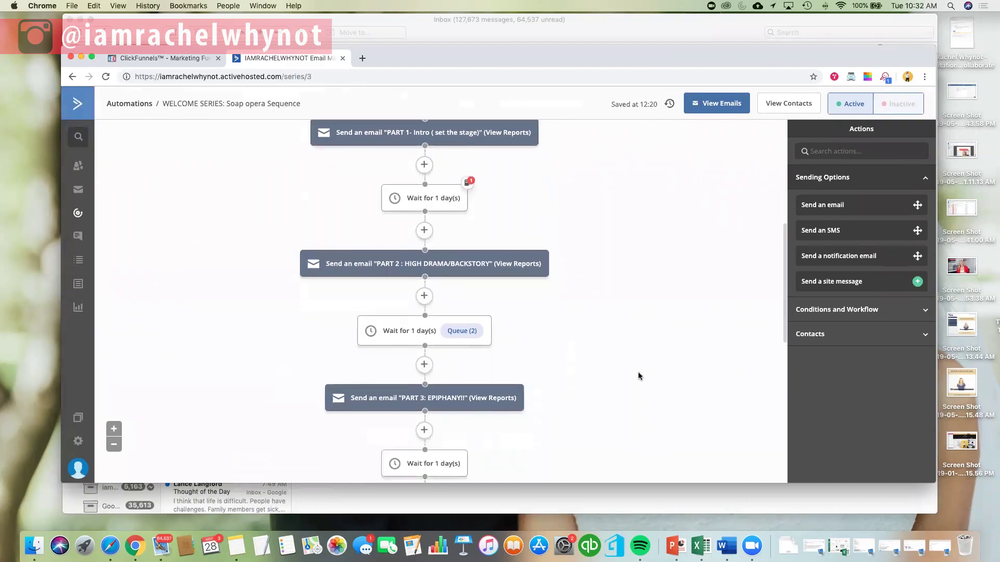
{"action": "scroll", "coordinate": [638, 375], "scroll_direction": "down", "scroll_amount": 2}
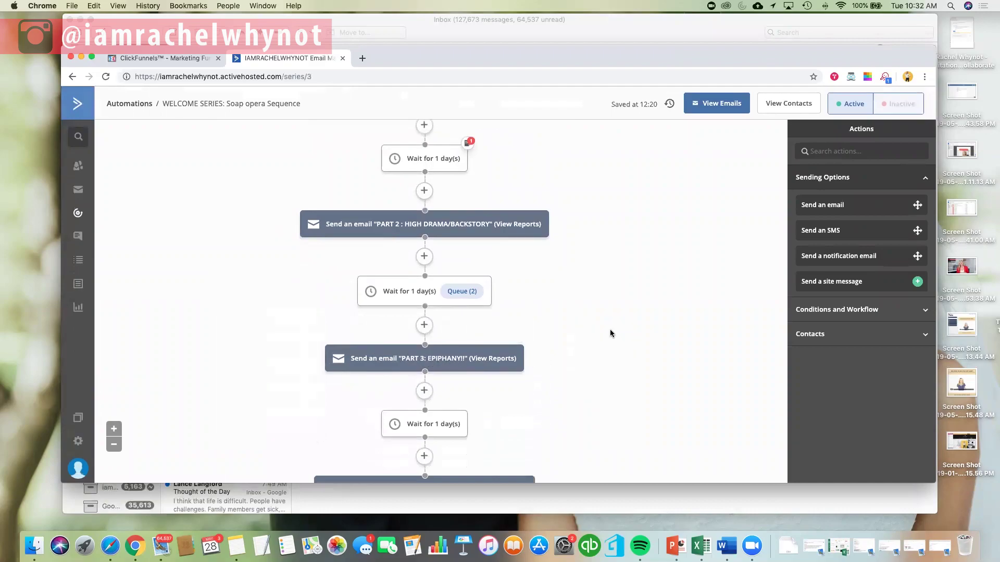
{"action": "scroll", "coordinate": [615, 339], "scroll_direction": "down", "scroll_amount": 3}
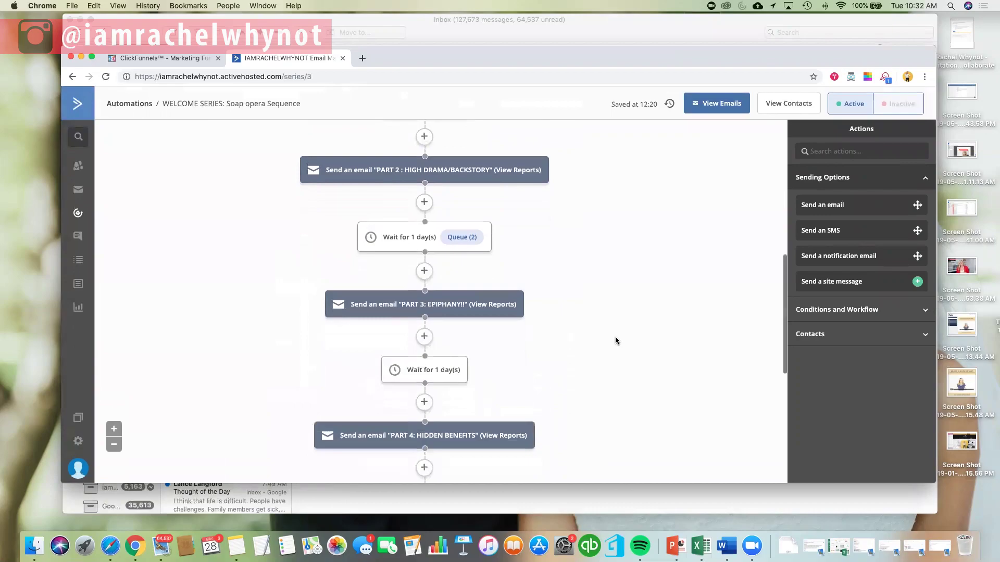
{"action": "scroll", "coordinate": [615, 341], "scroll_direction": "down", "scroll_amount": 5}
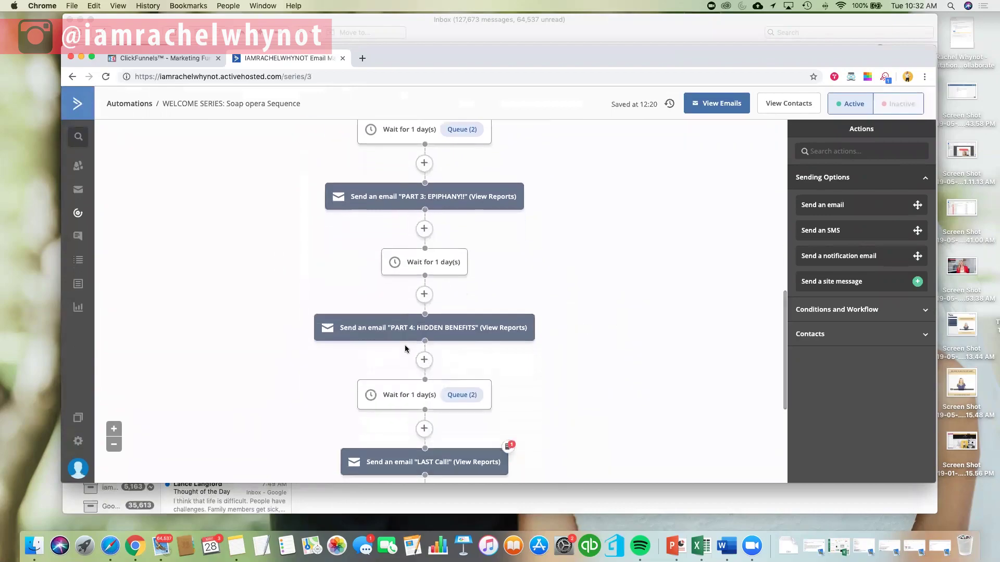
{"action": "scroll", "coordinate": [648, 361], "scroll_direction": "down", "scroll_amount": 3}
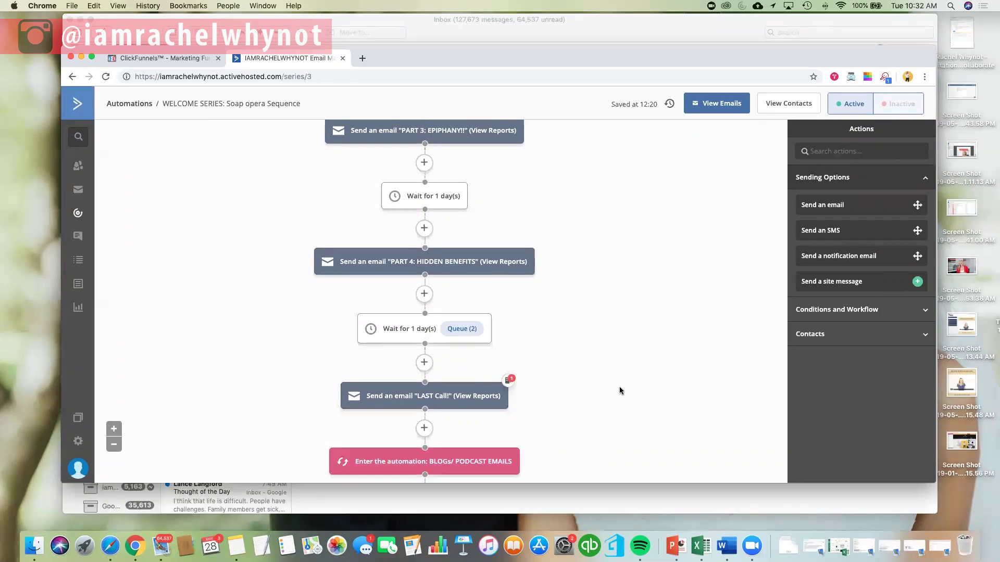
{"action": "mouse_move", "coordinate": [431, 398]}
{"action": "scroll", "coordinate": [625, 343], "scroll_direction": "down", "scroll_amount": 3}
{"action": "mouse_move", "coordinate": [361, 359]}
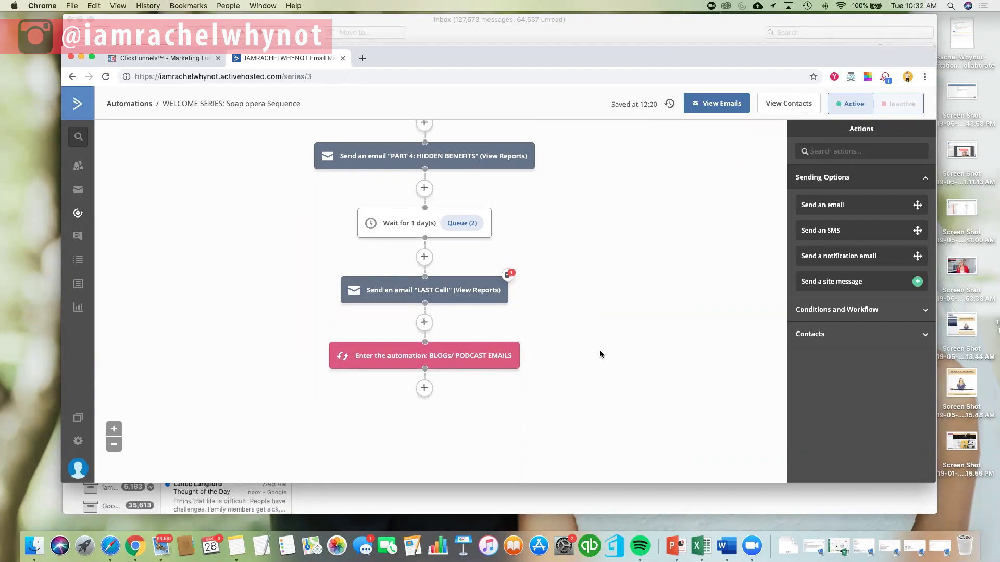
Scroll back up to the triggers and return to the full Automations list.
{"action": "scroll", "coordinate": [621, 357], "scroll_direction": "down", "scroll_amount": 2}
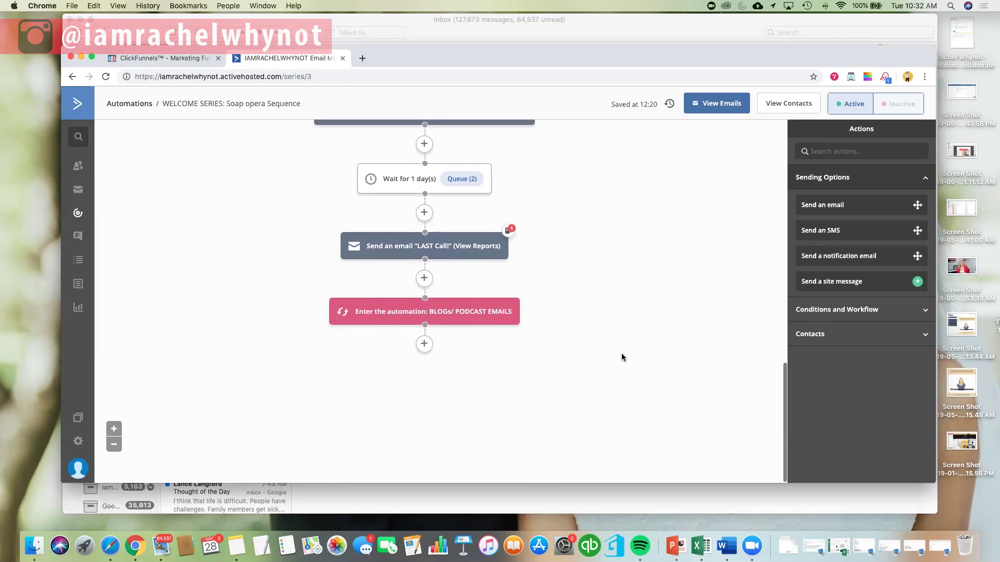
{"action": "scroll", "coordinate": [621, 357], "scroll_direction": "up", "scroll_amount": 5}
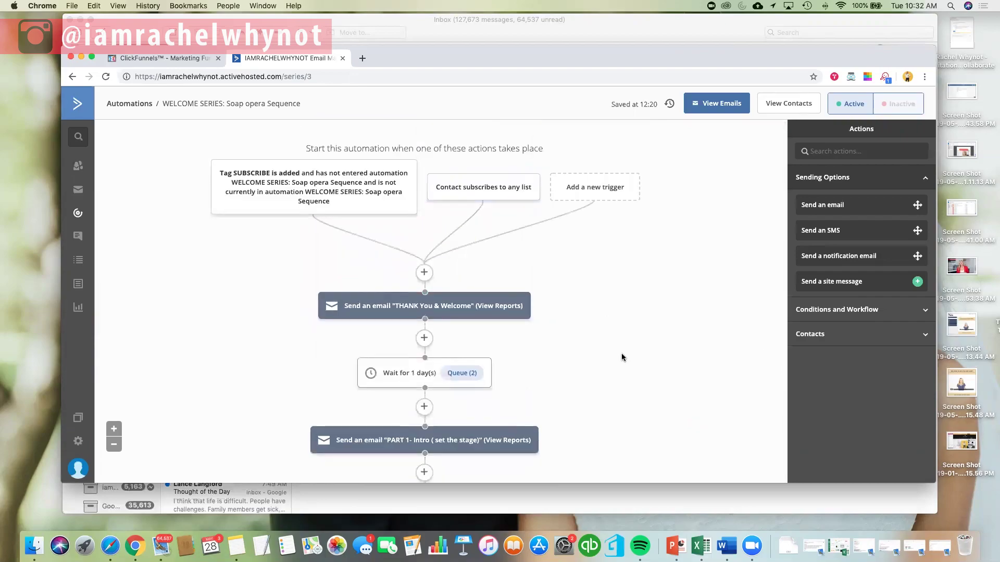
{"action": "scroll", "coordinate": [621, 357], "scroll_direction": "down", "scroll_amount": 1}
{"action": "scroll", "coordinate": [621, 357], "scroll_direction": "up", "scroll_amount": 2}
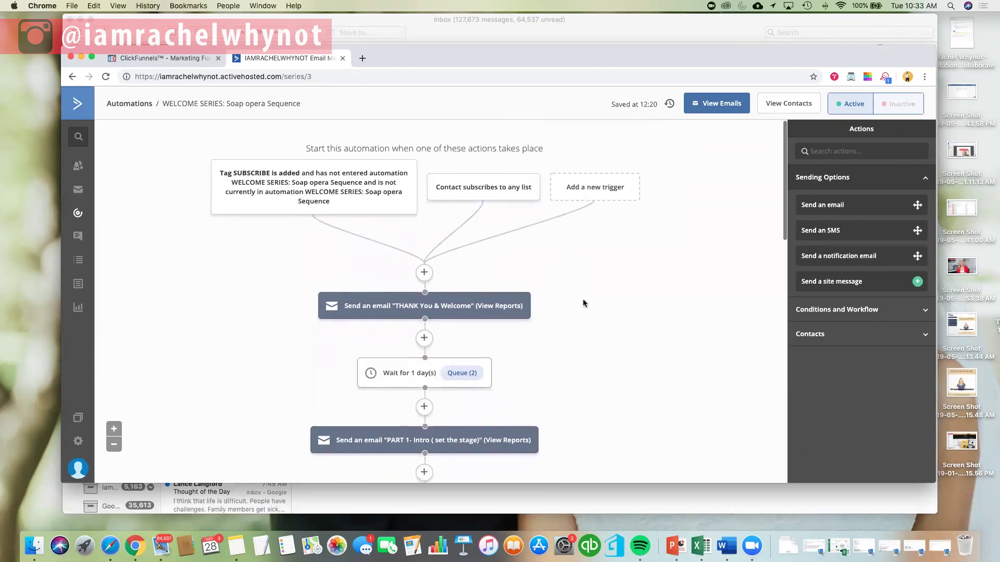
{"action": "mouse_move", "coordinate": [497, 190]}
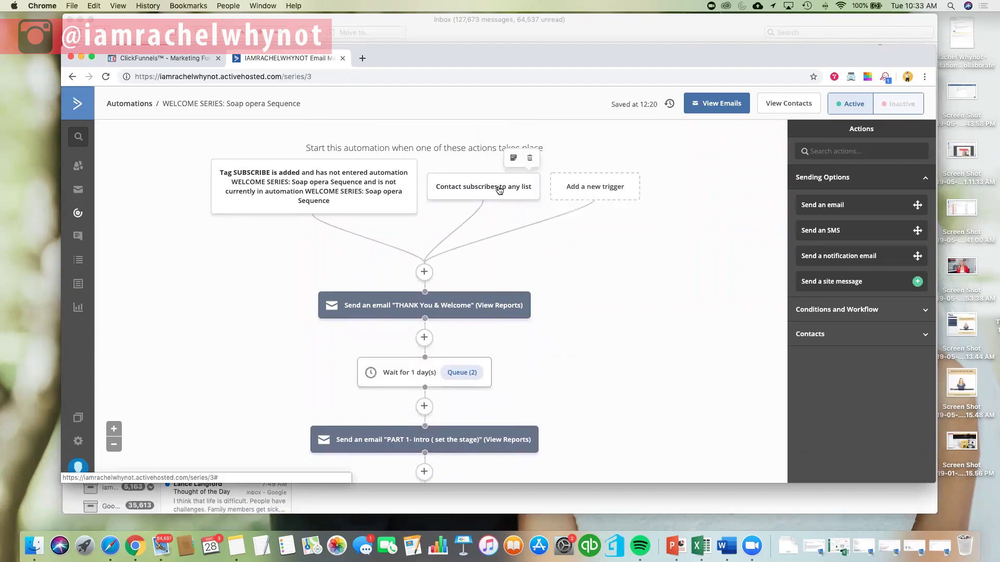
{"action": "mouse_move", "coordinate": [247, 185]}
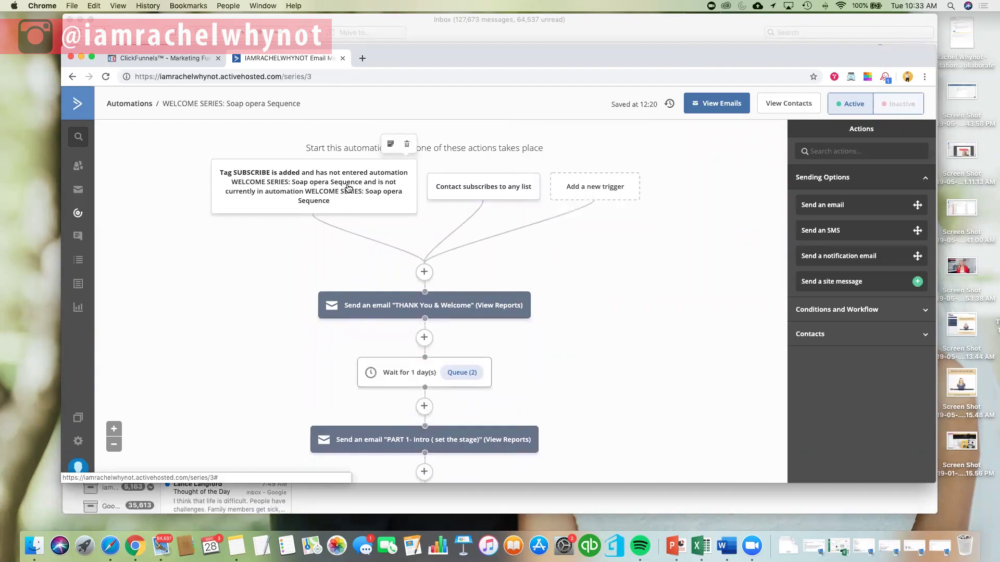
{"action": "scroll", "coordinate": [616, 242], "scroll_direction": "up", "scroll_amount": 1}
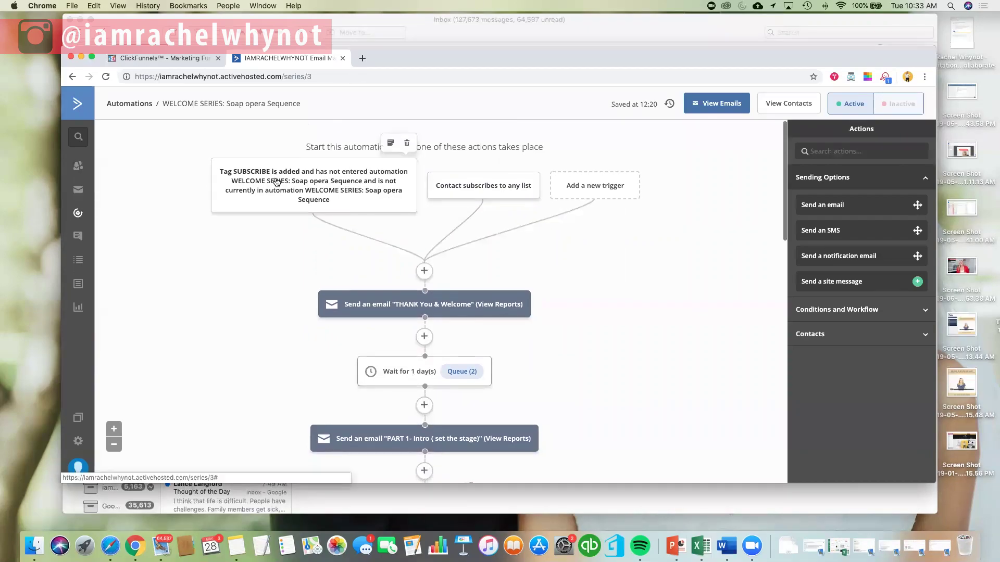
{"action": "scroll", "coordinate": [334, 190], "scroll_direction": "up", "scroll_amount": 1}
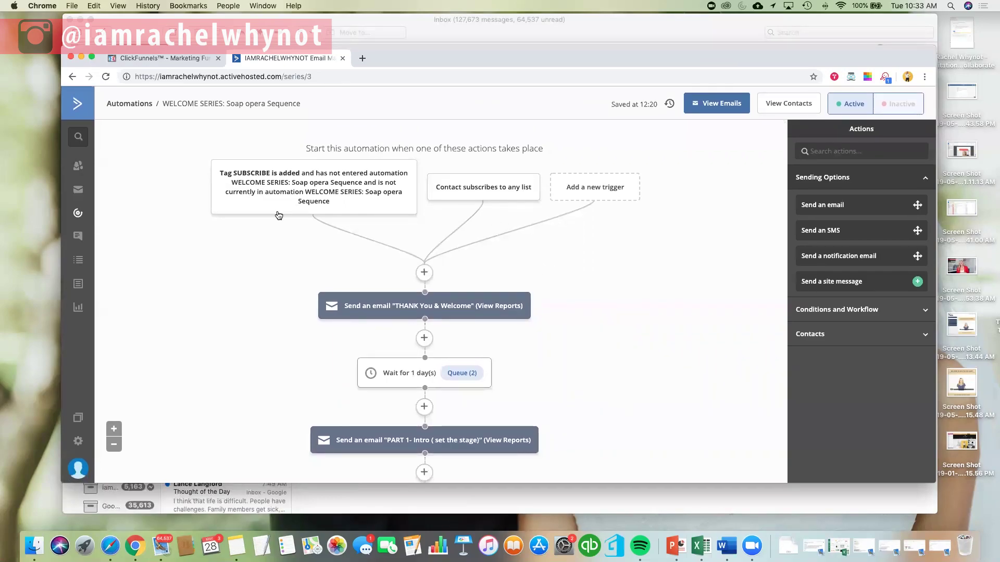
{"action": "left_click", "coordinate": [78, 214]}
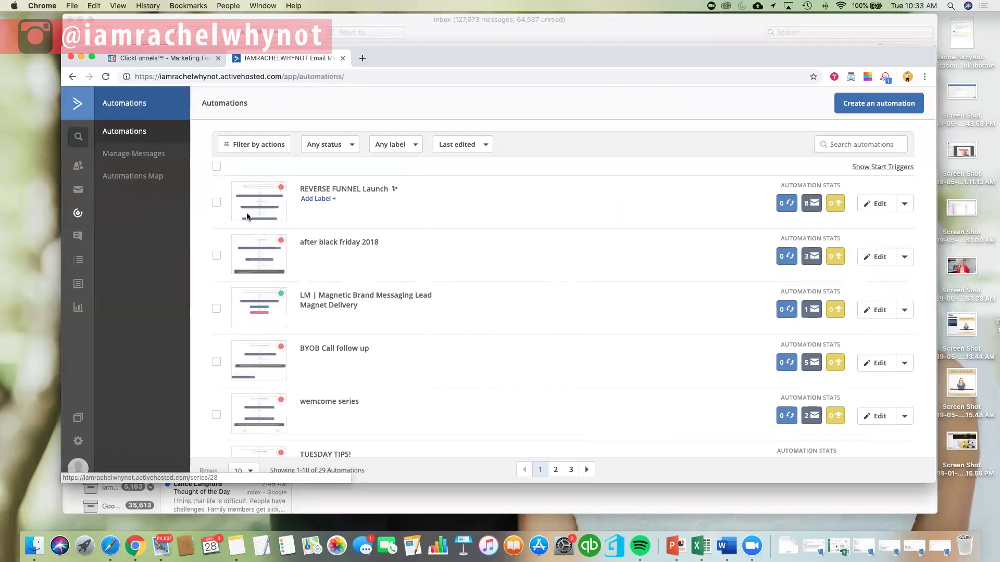
Create a new automation from scratch with the Tag is added start trigger.
{"action": "left_click", "coordinate": [884, 107]}
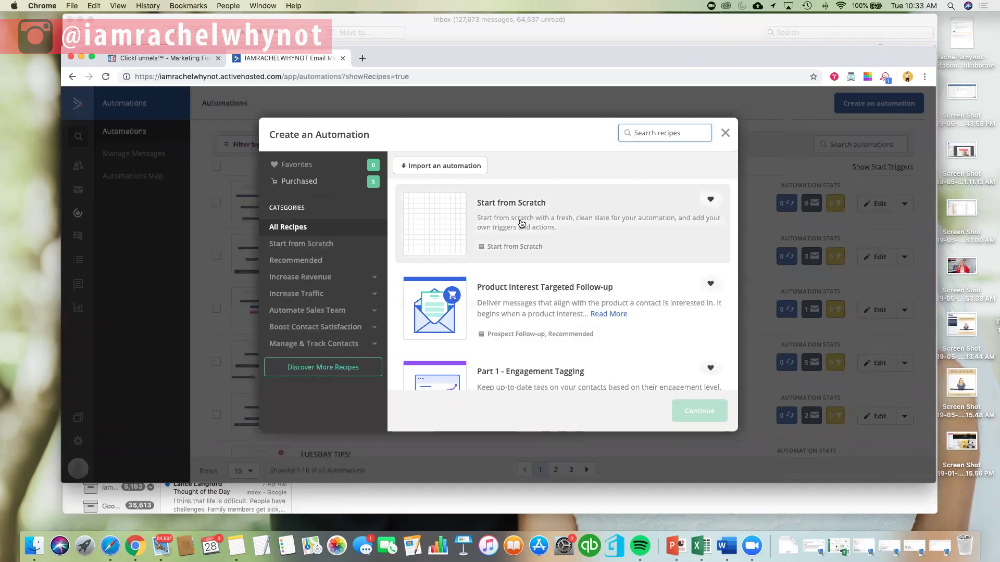
{"action": "left_click", "coordinate": [521, 224]}
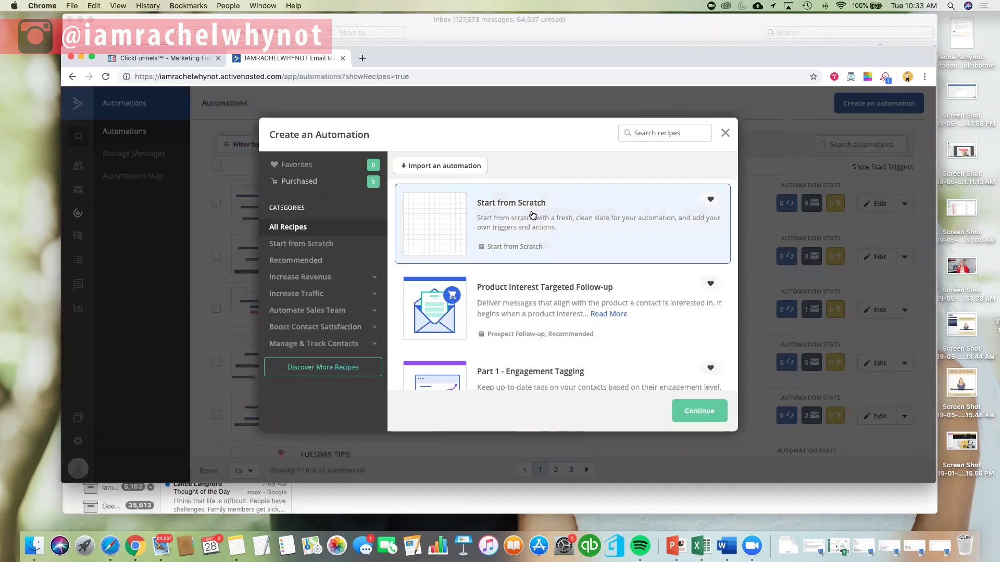
{"action": "left_click", "coordinate": [700, 411]}
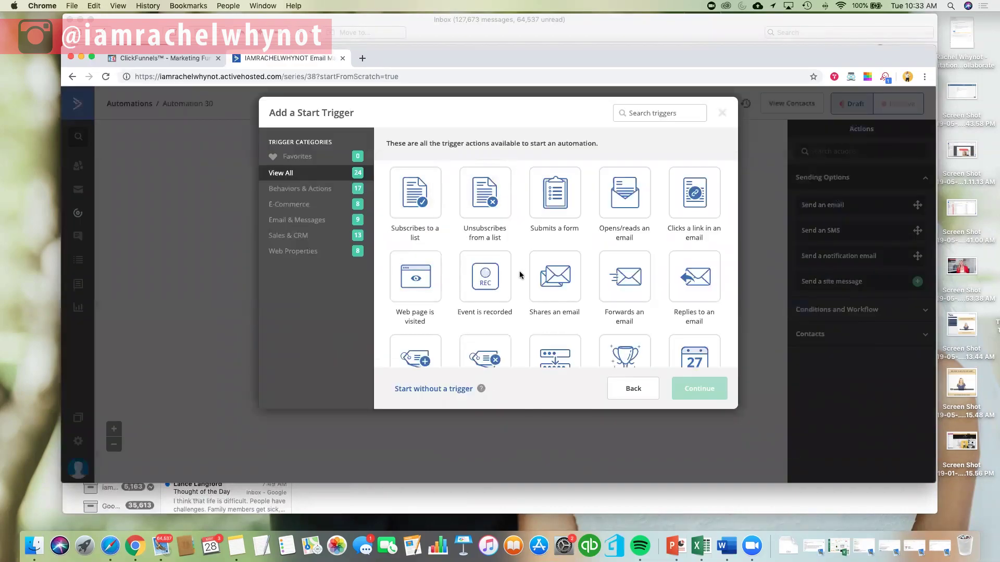
{"action": "scroll", "coordinate": [520, 276], "scroll_direction": "down", "scroll_amount": 3}
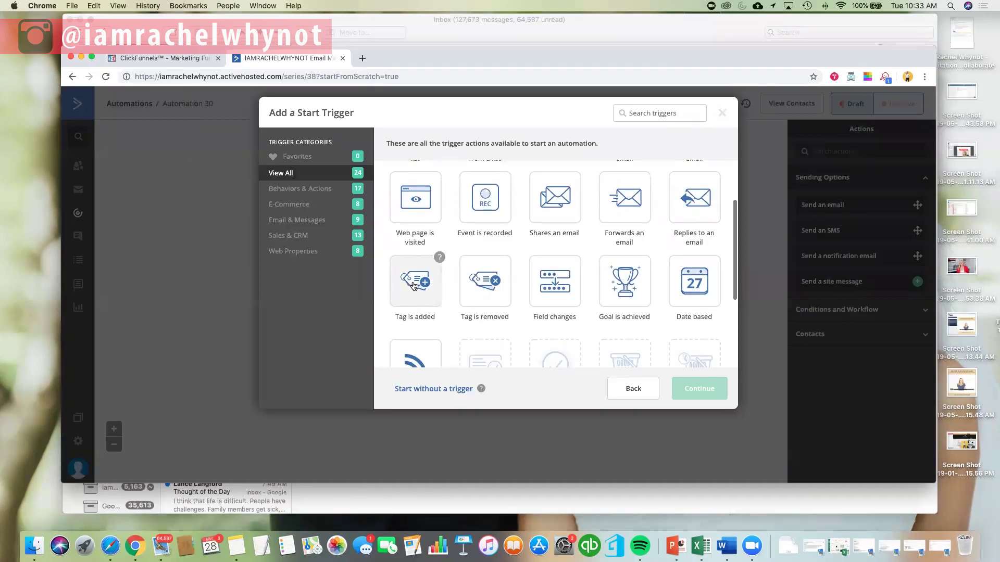
{"action": "left_click", "coordinate": [415, 285]}
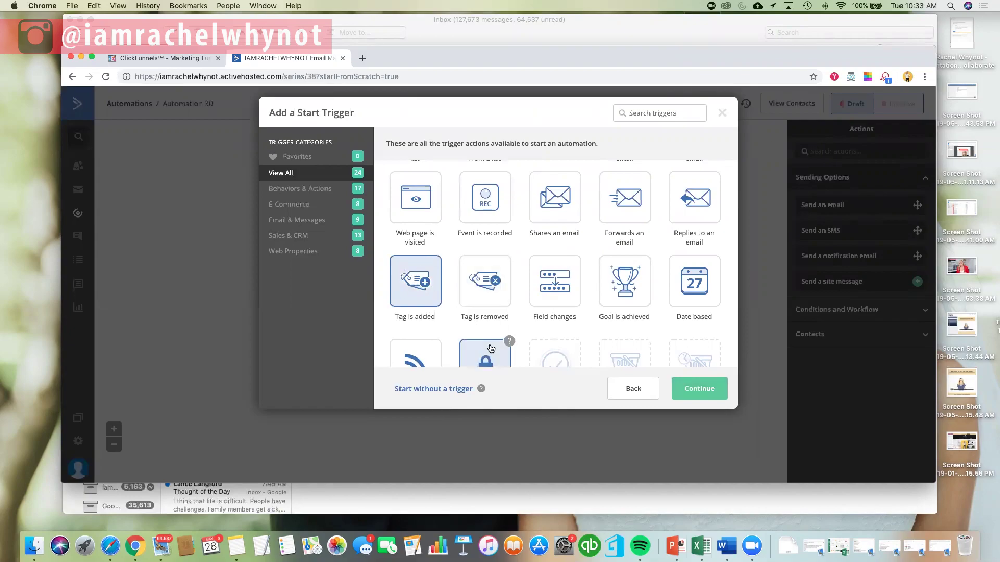
{"action": "left_click", "coordinate": [706, 394]}
Set the trigger tag to racheltag and add a Send an email step creating 'email 1'.
{"action": "left_click", "coordinate": [351, 177]}
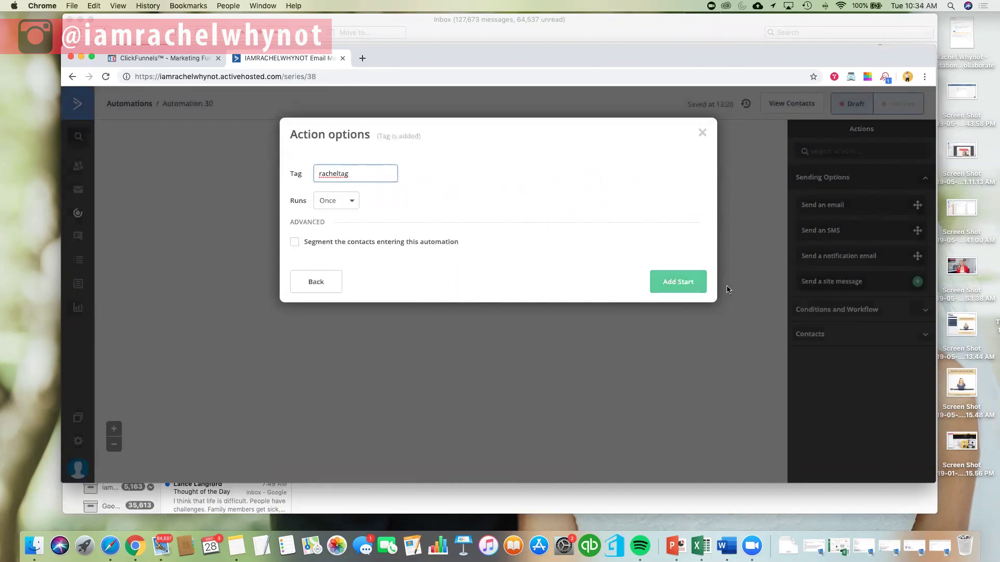
{"action": "left_click", "coordinate": [682, 285]}
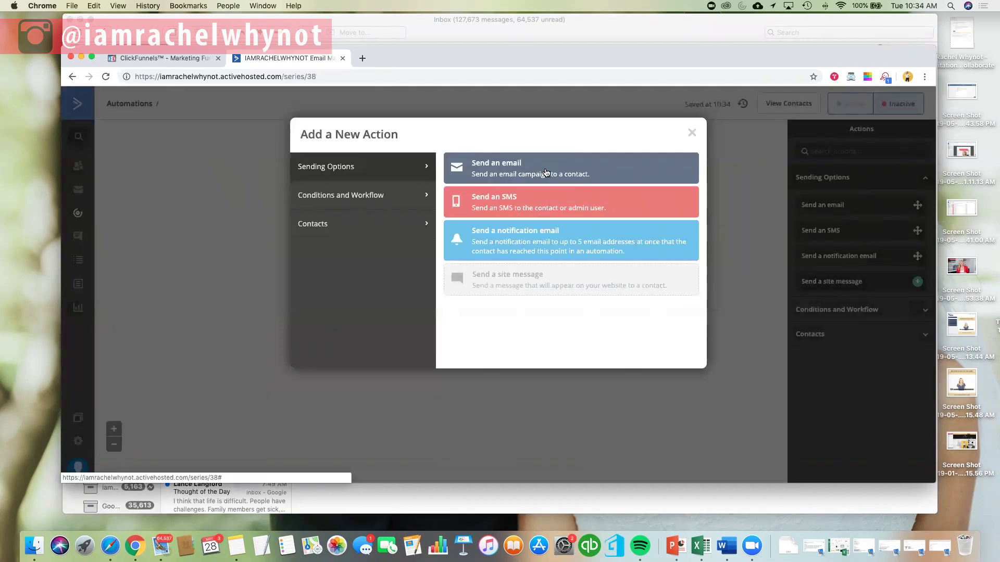
{"action": "left_click", "coordinate": [545, 172]}
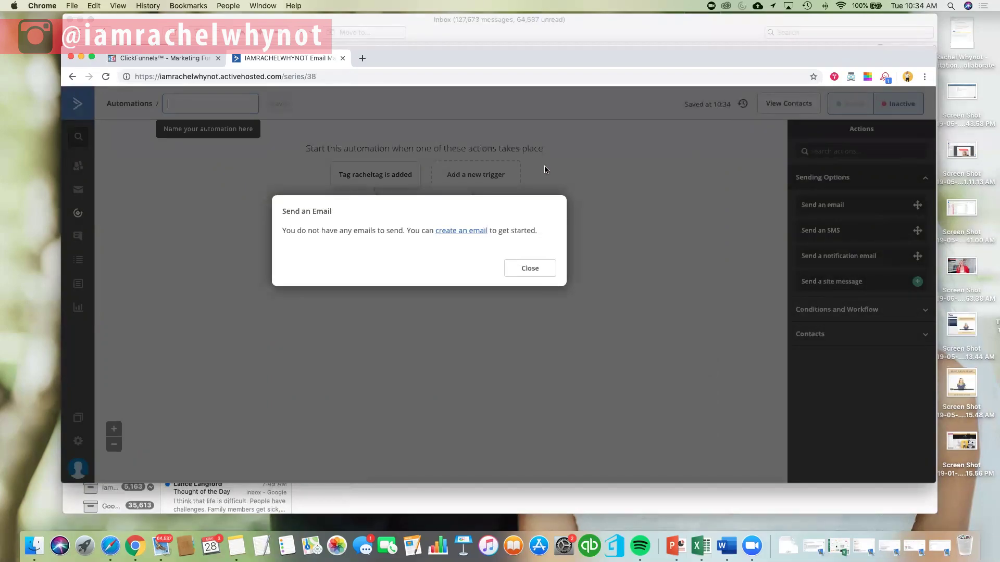
{"action": "left_click", "coordinate": [461, 230]}
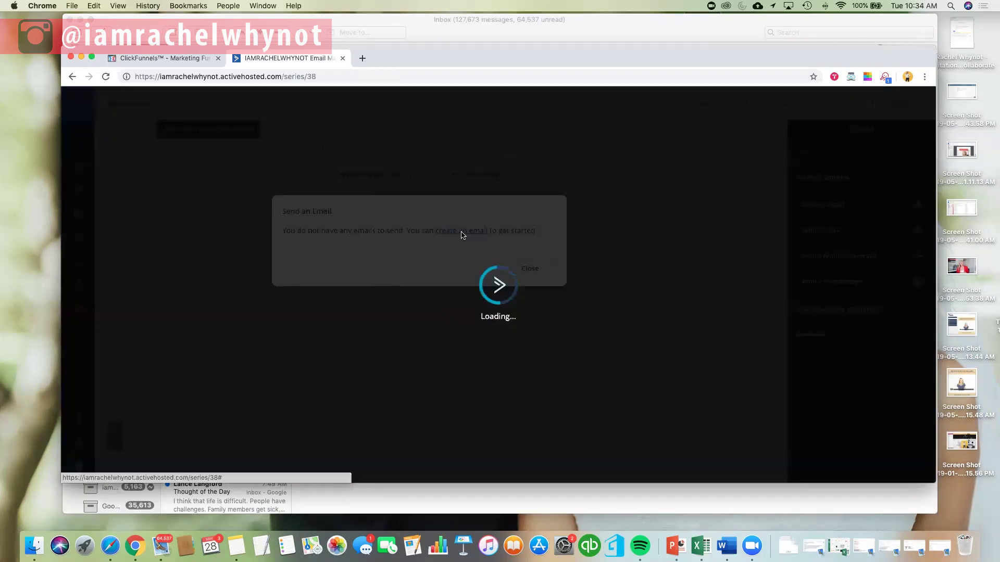
{"action": "left_click", "coordinate": [369, 282]}
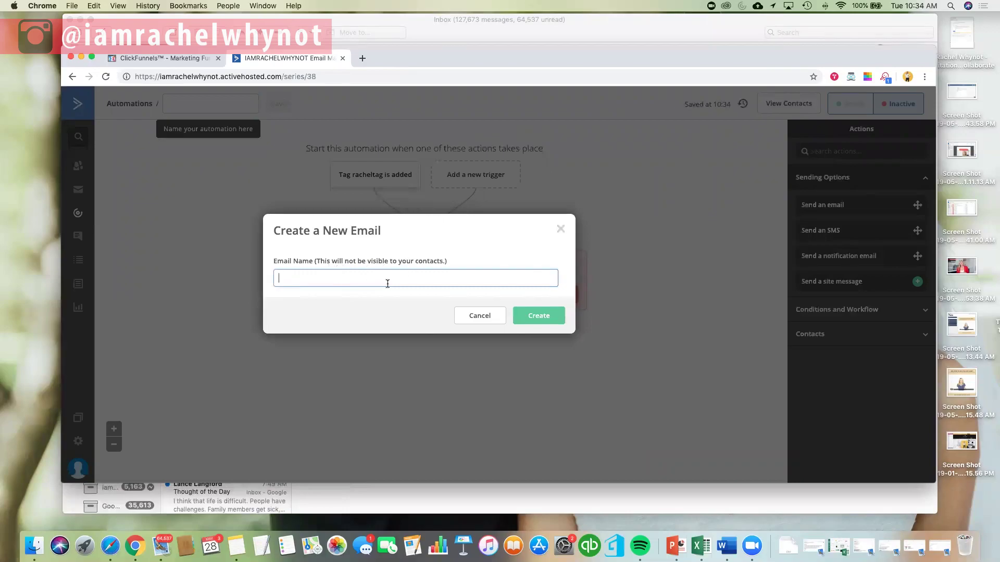
{"action": "left_click", "coordinate": [545, 316]}
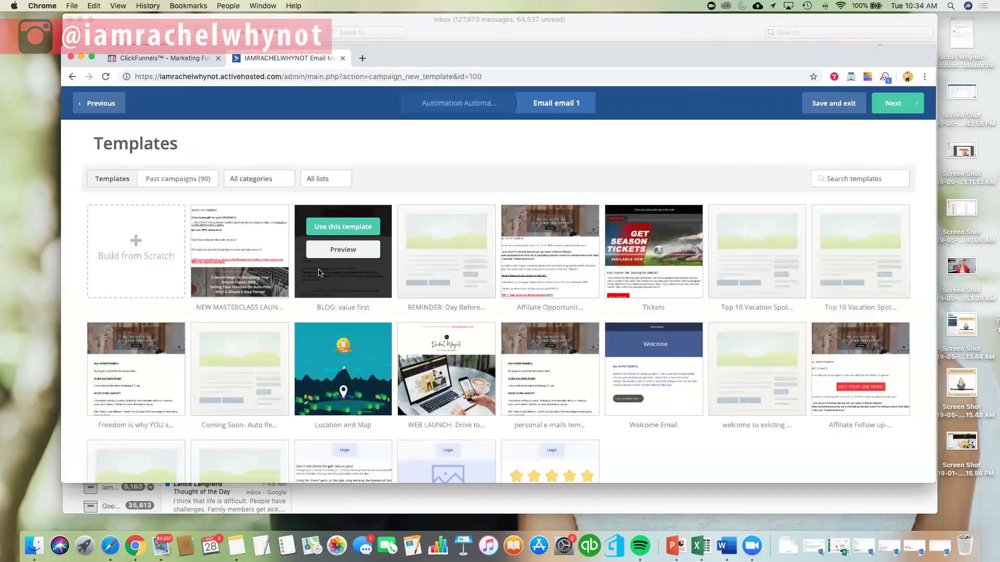
Build email 1 from the NEW MASTERCLASS template with subject 'welcome!'.
{"action": "mouse_move", "coordinate": [231, 236]}
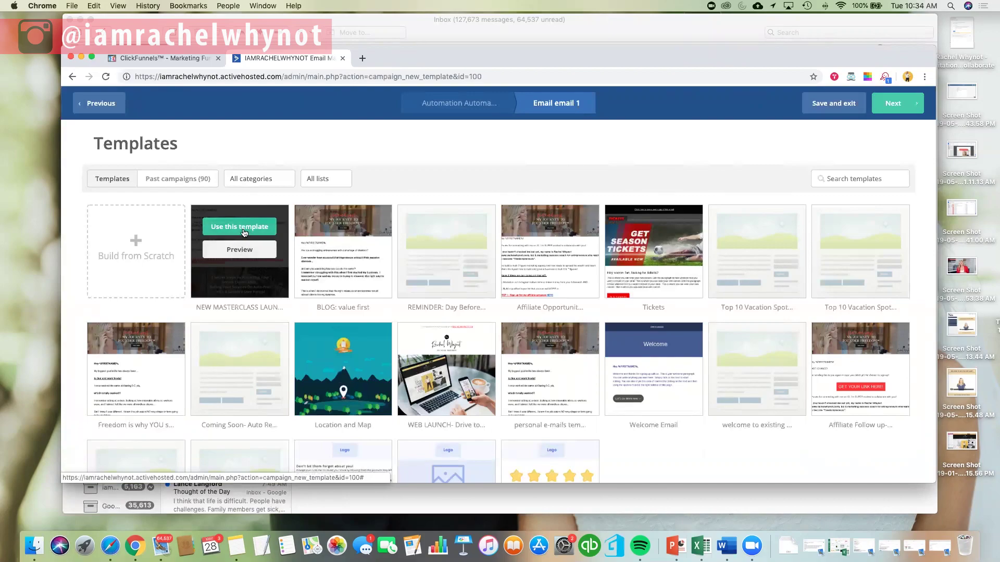
{"action": "left_click", "coordinate": [243, 232]}
{"action": "left_click", "coordinate": [364, 199]}
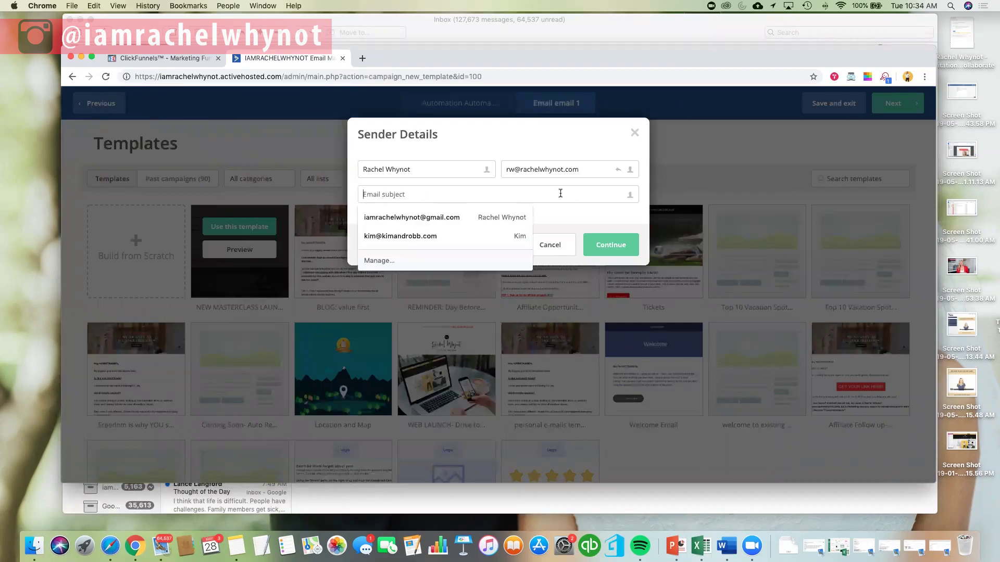
{"action": "type", "text": "welcome!"}
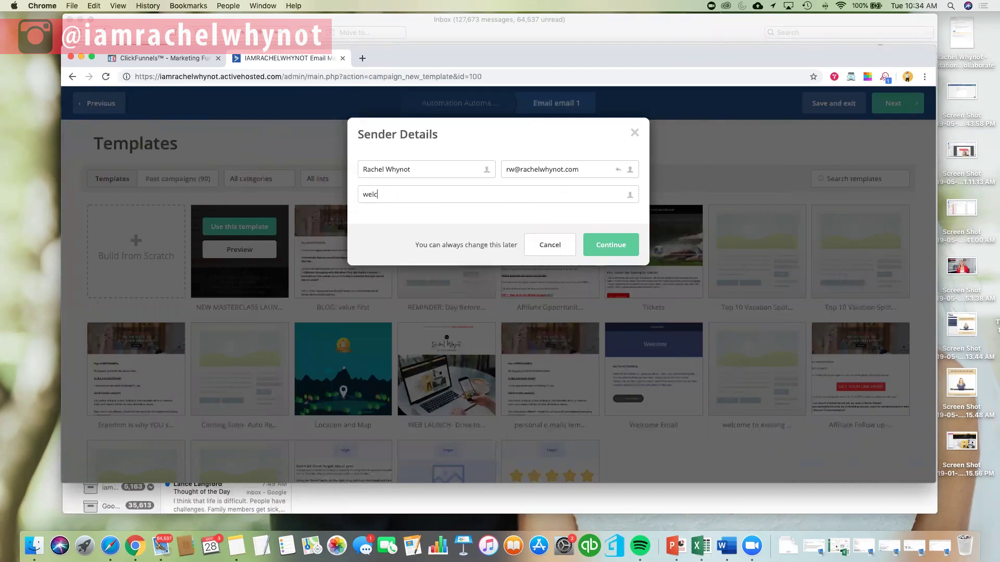
{"action": "left_click", "coordinate": [618, 248]}
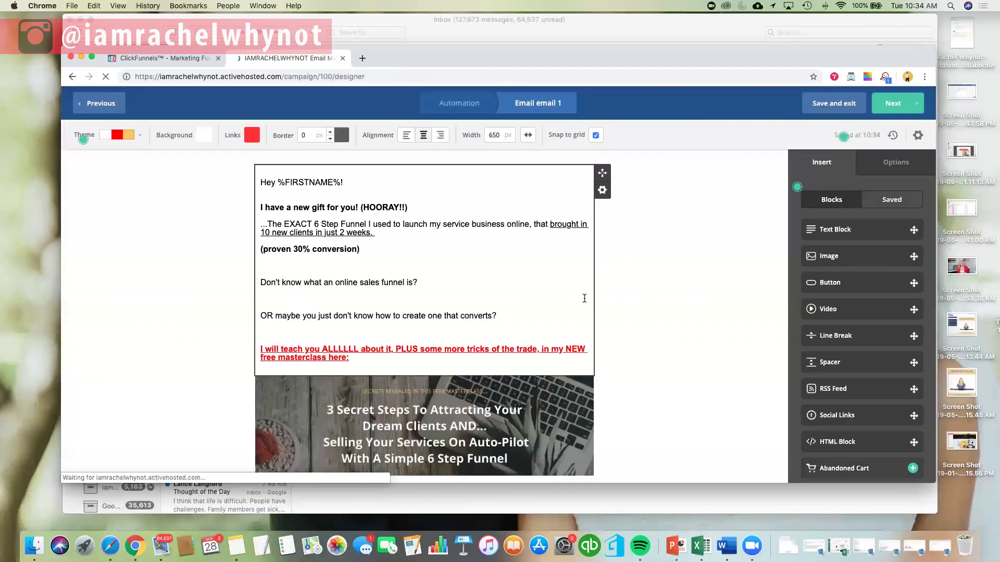
Delete the red masterclass invitation lines and the header image from email 1.
{"action": "scroll", "coordinate": [584, 297], "scroll_direction": "down", "scroll_amount": 5}
{"action": "scroll", "coordinate": [584, 301], "scroll_direction": "up", "scroll_amount": 5}
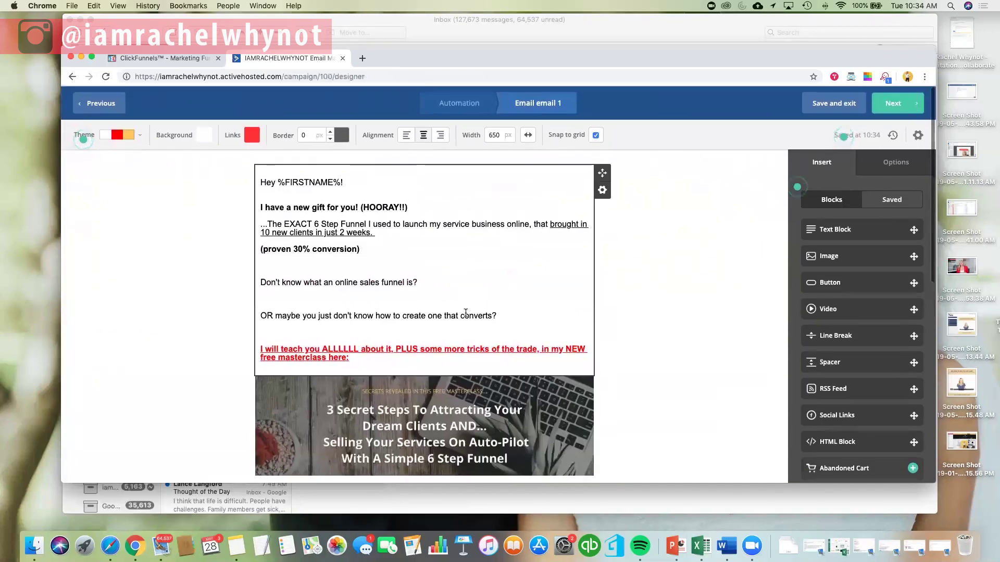
{"action": "left_click_drag", "start_coordinate": [371, 358], "coordinate": [251, 195]}
{"action": "key", "text": "BackSpace"}
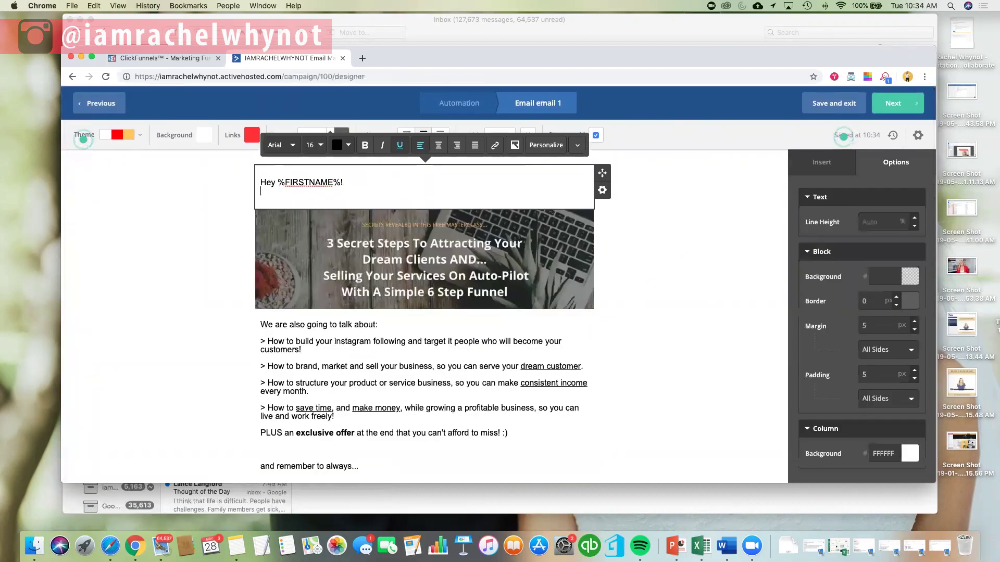
{"action": "type", "text": "bvhdskbvkbvk"}
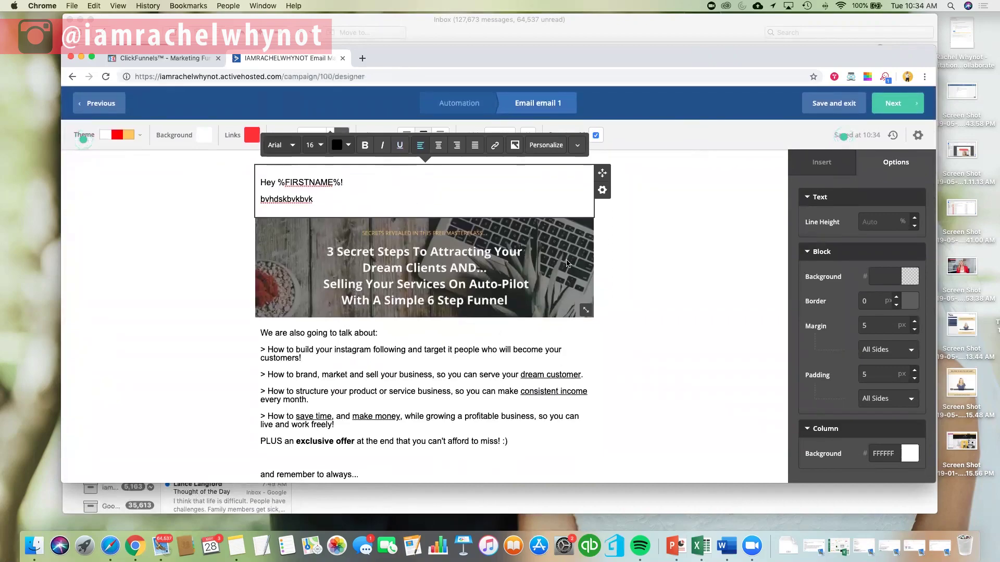
{"action": "left_click", "coordinate": [568, 261]}
{"action": "left_click", "coordinate": [603, 244]}
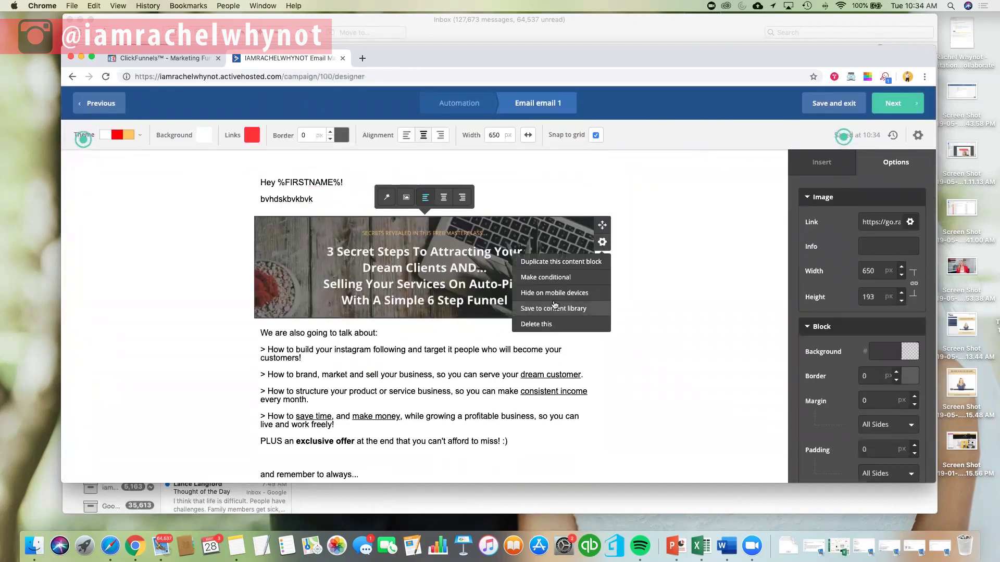
{"action": "left_click", "coordinate": [588, 324]}
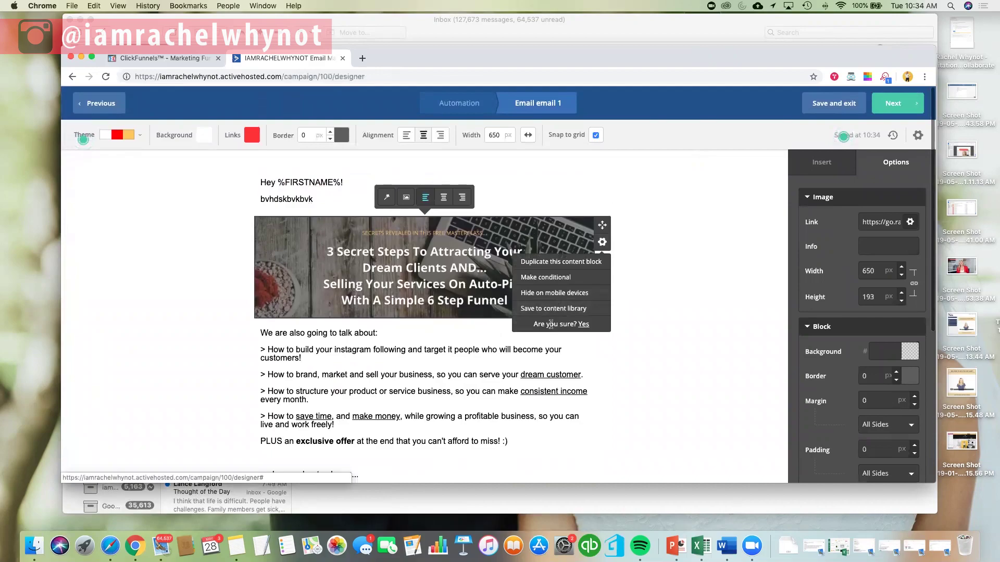
{"action": "left_click", "coordinate": [584, 321]}
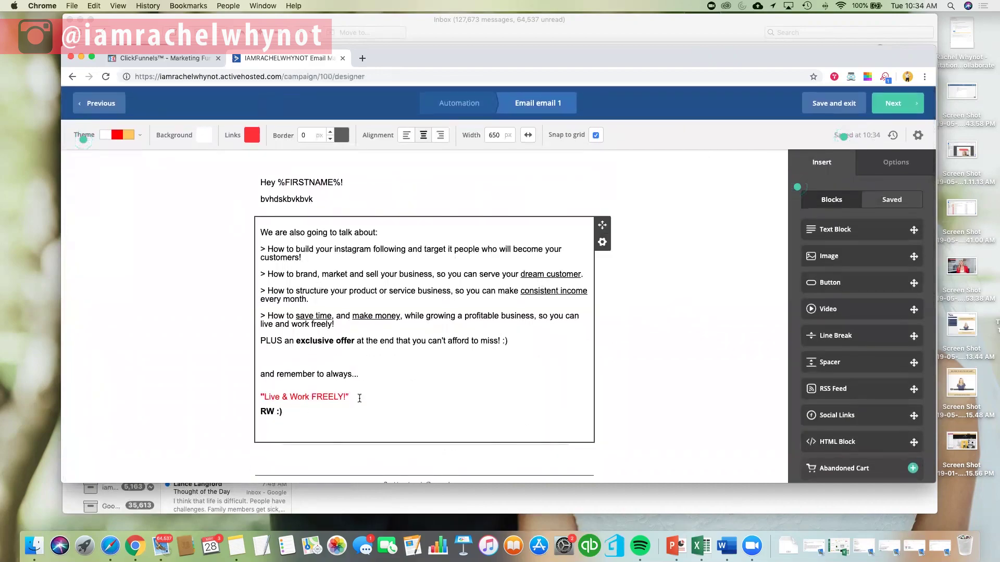
Delete the body text above the RW :) sign-off and save the email.
{"action": "left_click_drag", "start_coordinate": [359, 398], "coordinate": [262, 223]}
{"action": "key", "text": "BackSpace"}
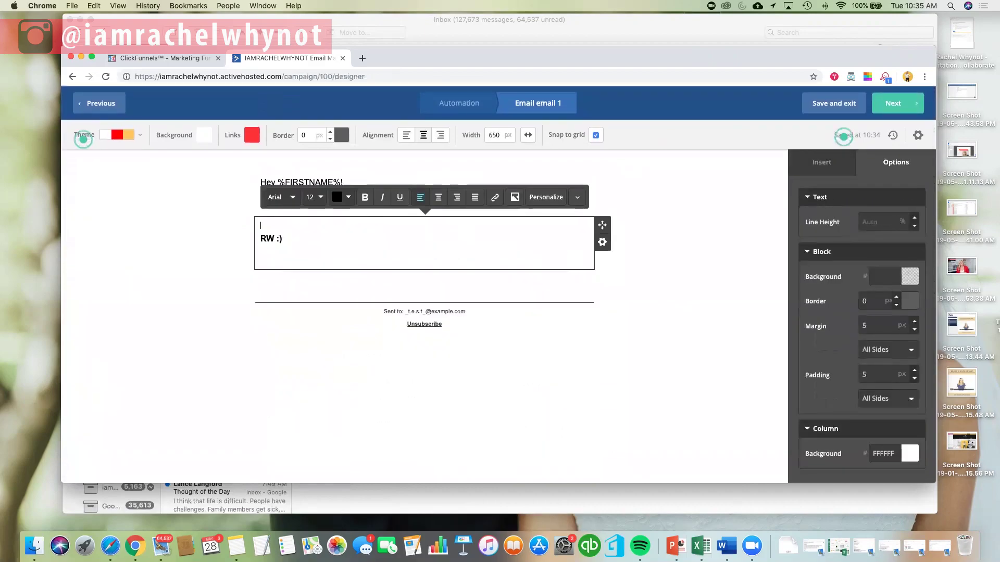
{"action": "left_click", "coordinate": [831, 110]}
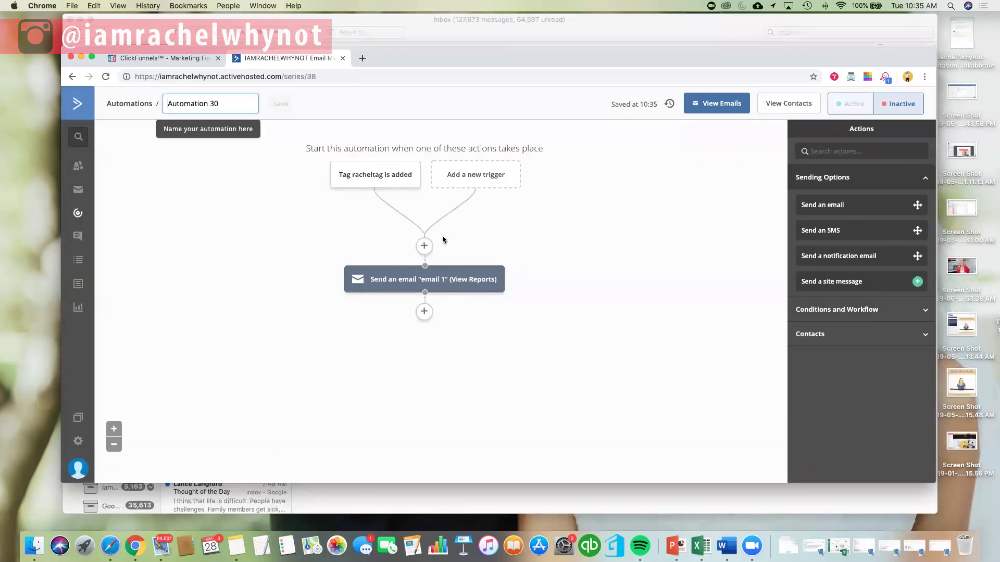
Add a 'Wait for 1 day(s)' step after email 1.
{"action": "left_click", "coordinate": [424, 312]}
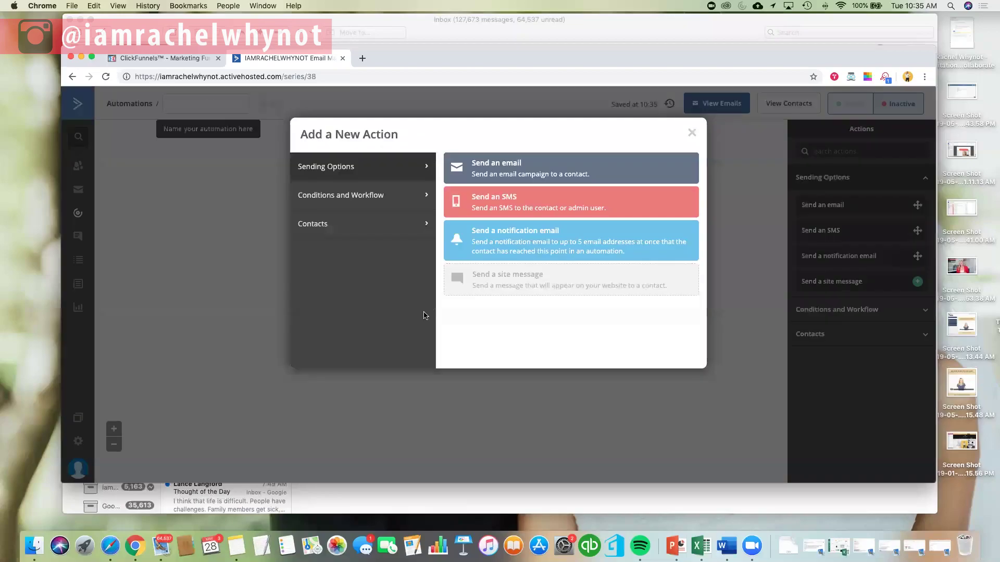
{"action": "left_click", "coordinate": [362, 196]}
{"action": "left_click", "coordinate": [521, 170]}
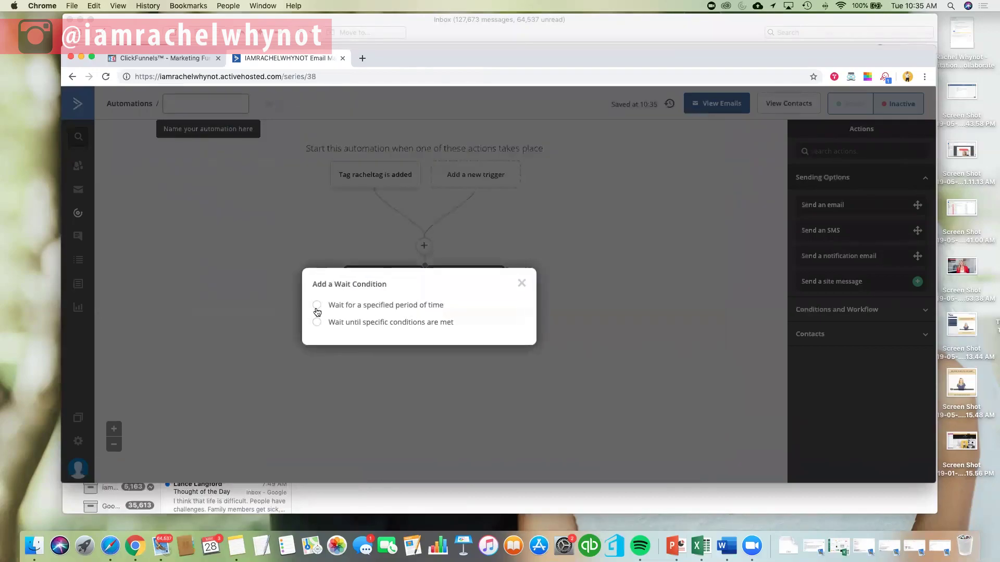
{"action": "left_click", "coordinate": [316, 307]}
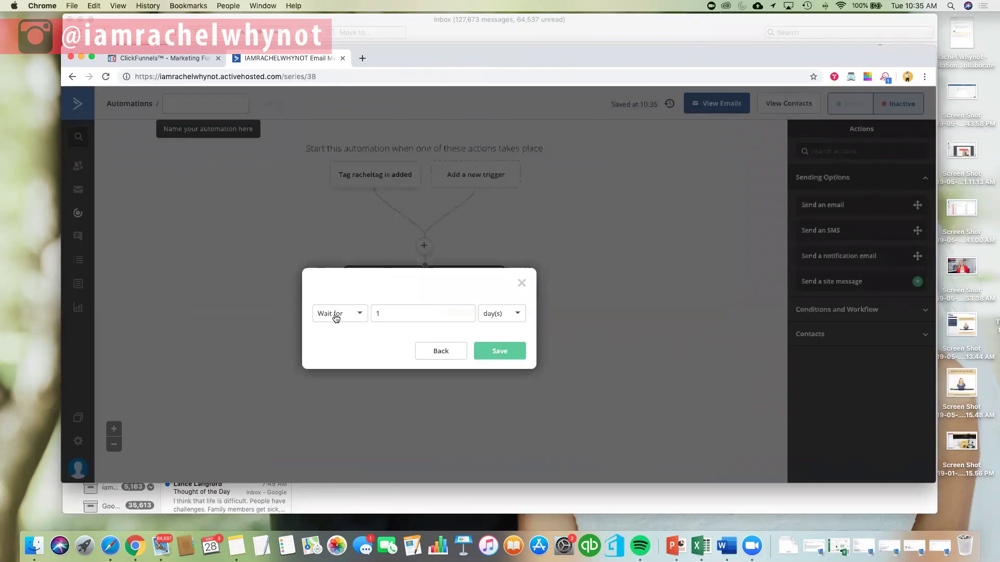
{"action": "left_click", "coordinate": [506, 353]}
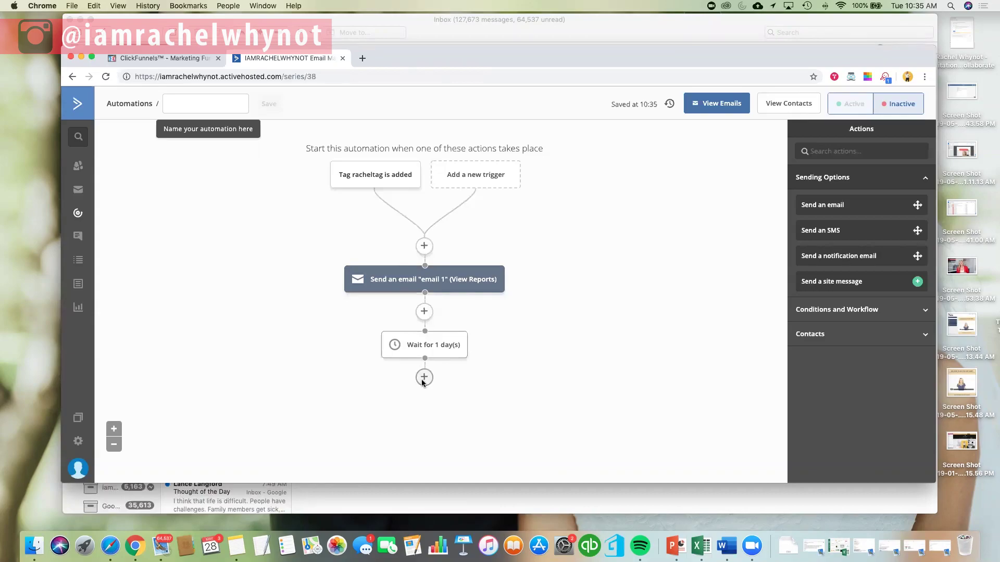
Start adding a second Send an email step after the wait, then cancel it.
{"action": "left_click", "coordinate": [423, 379]}
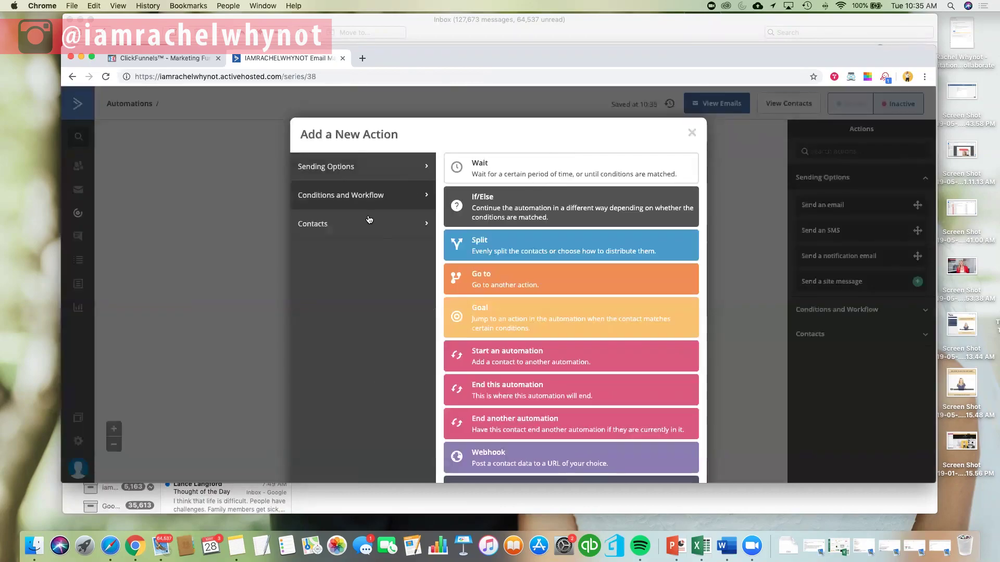
{"action": "left_click", "coordinate": [369, 170]}
{"action": "left_click", "coordinate": [544, 174]}
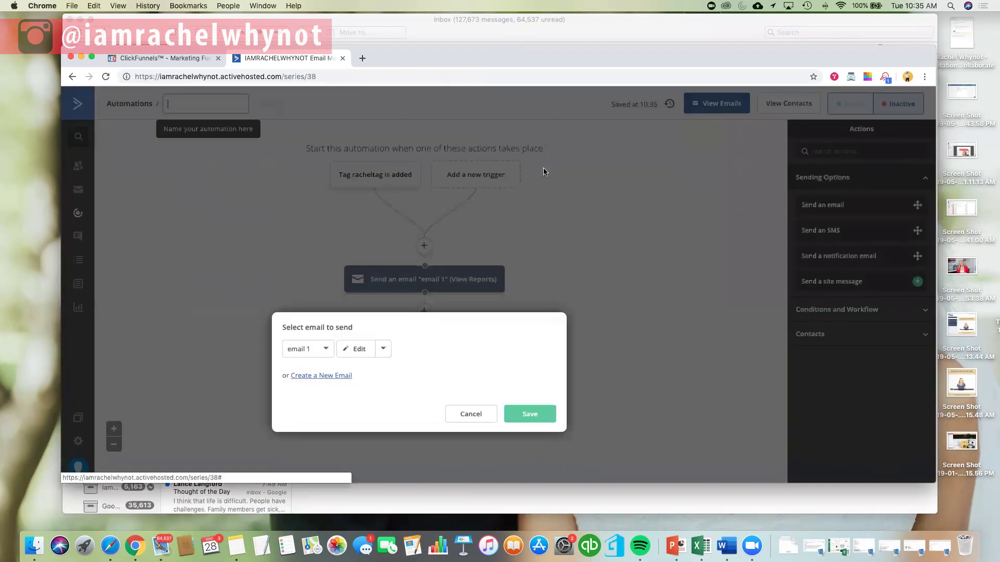
{"action": "left_click", "coordinate": [470, 417]}
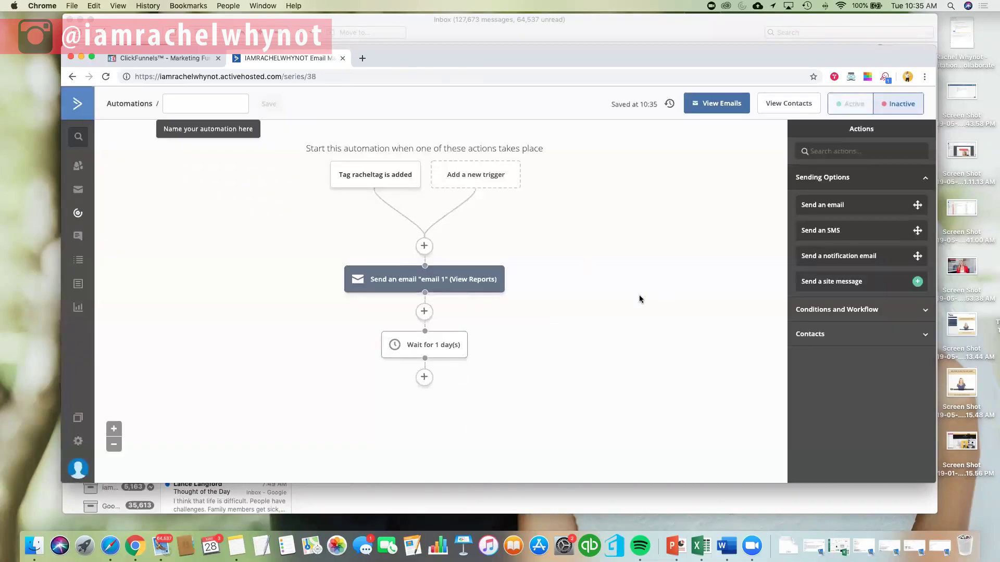